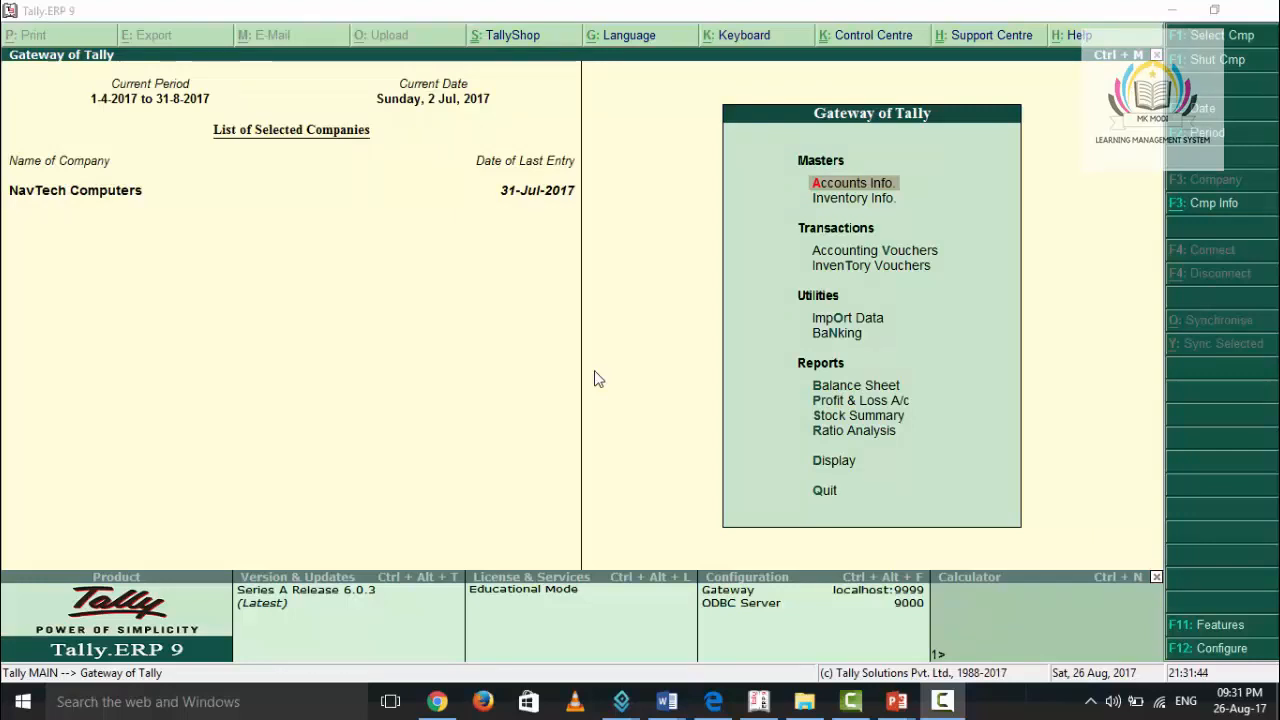
# - Open the ledger selection list for altering a single ledger from the accounts masters
pyautogui.click(846, 188)
pyautogui.press('Down')
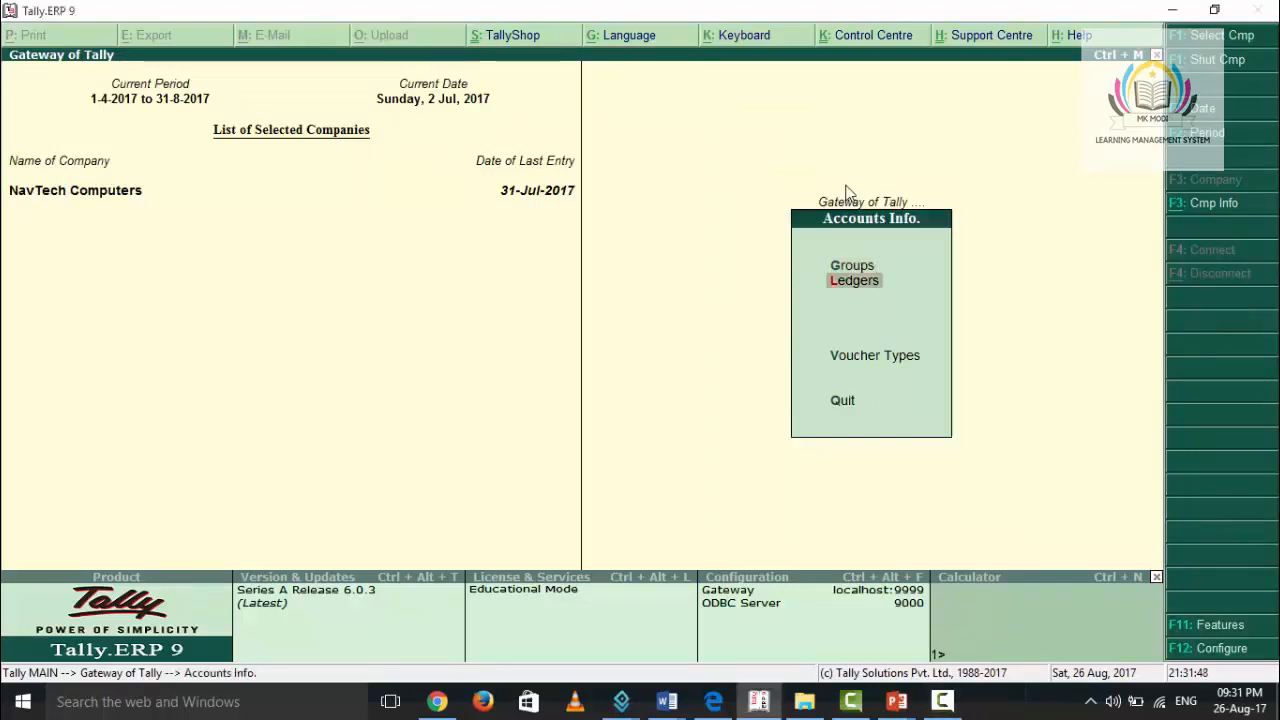
pyautogui.press('Return')
pyautogui.press('Down')
pyautogui.press('Down')
pyautogui.press('Return')
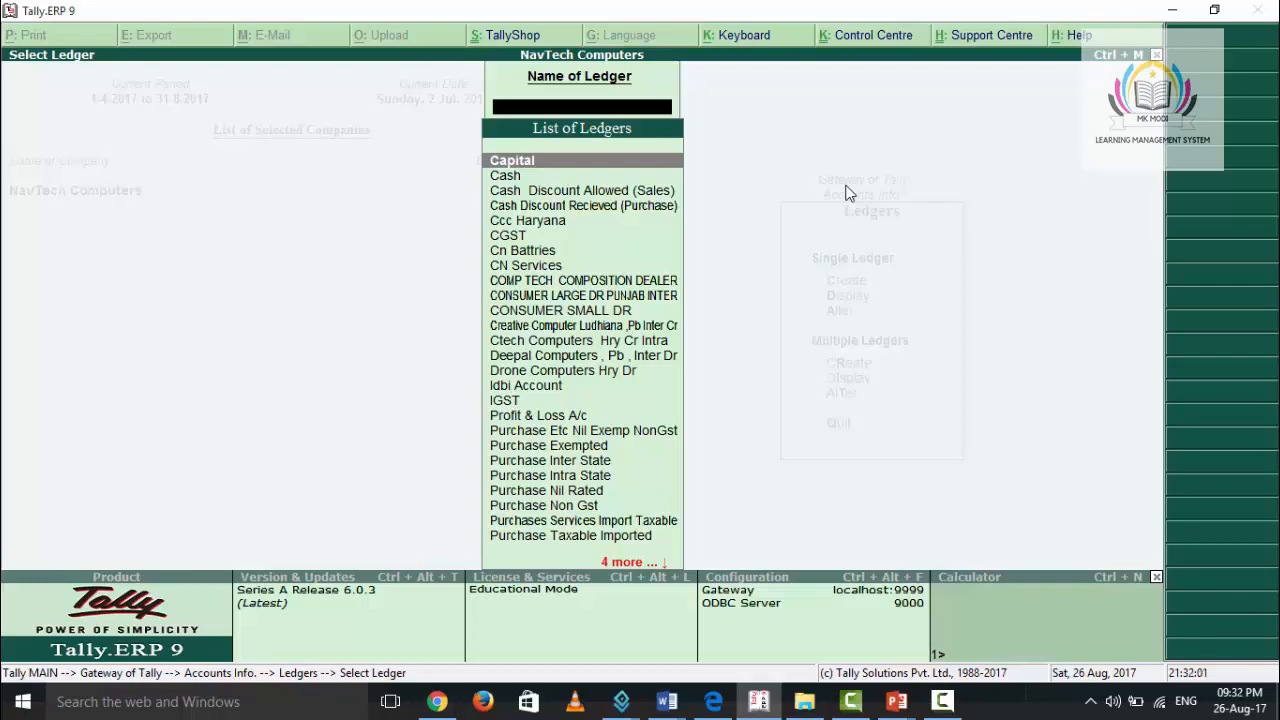
# - Open the Purchase Exempted ledger for alteration
pyautogui.press('Down')
pyautogui.press('Down')
pyautogui.press('Down')
pyautogui.press('Down')
pyautogui.press('Down')
pyautogui.press('Down')
pyautogui.press('Down')
pyautogui.press('Down')
pyautogui.press('Down')
pyautogui.press('Down')
pyautogui.press('Down')
pyautogui.press('Down')
pyautogui.press('Down')
pyautogui.press('Down')
pyautogui.press('Down')
pyautogui.press('Down')
pyautogui.press('Down')
pyautogui.press('Down')
pyautogui.press('Down')
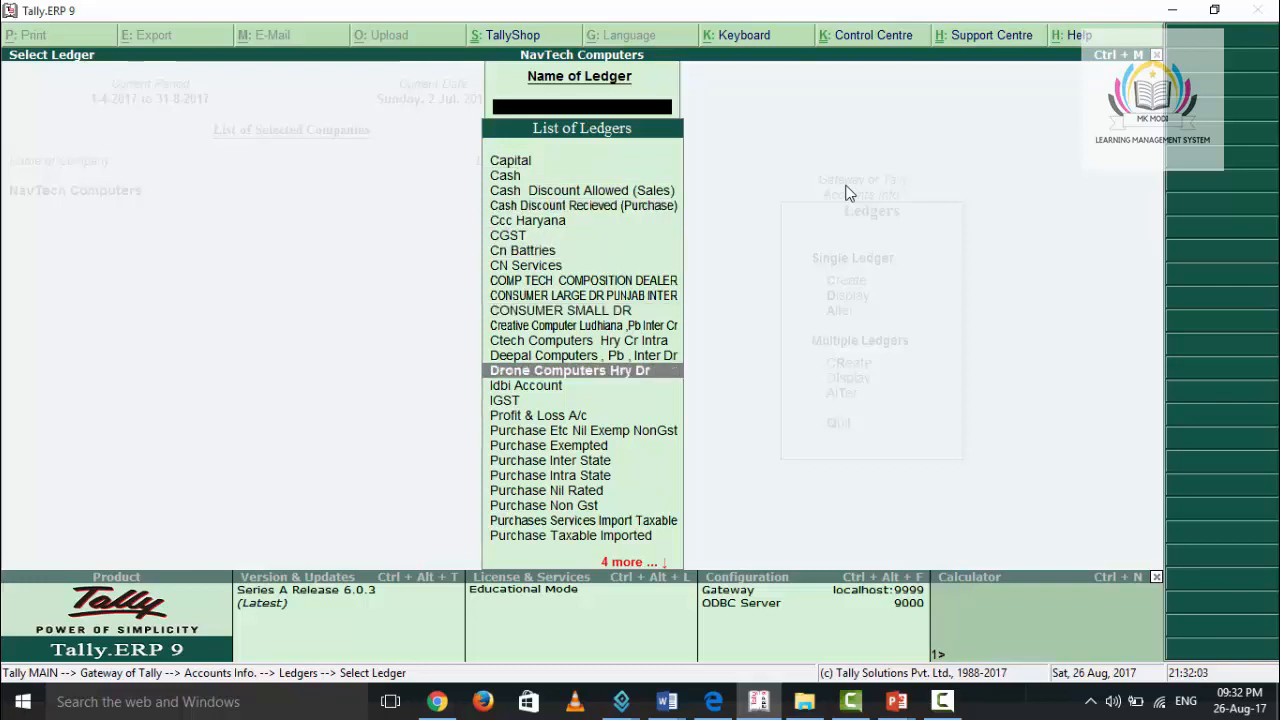
pyautogui.press('Down')
pyautogui.press('Down')
pyautogui.press('Down')
pyautogui.press('Down')
pyautogui.press('Down')
pyautogui.press('Down')
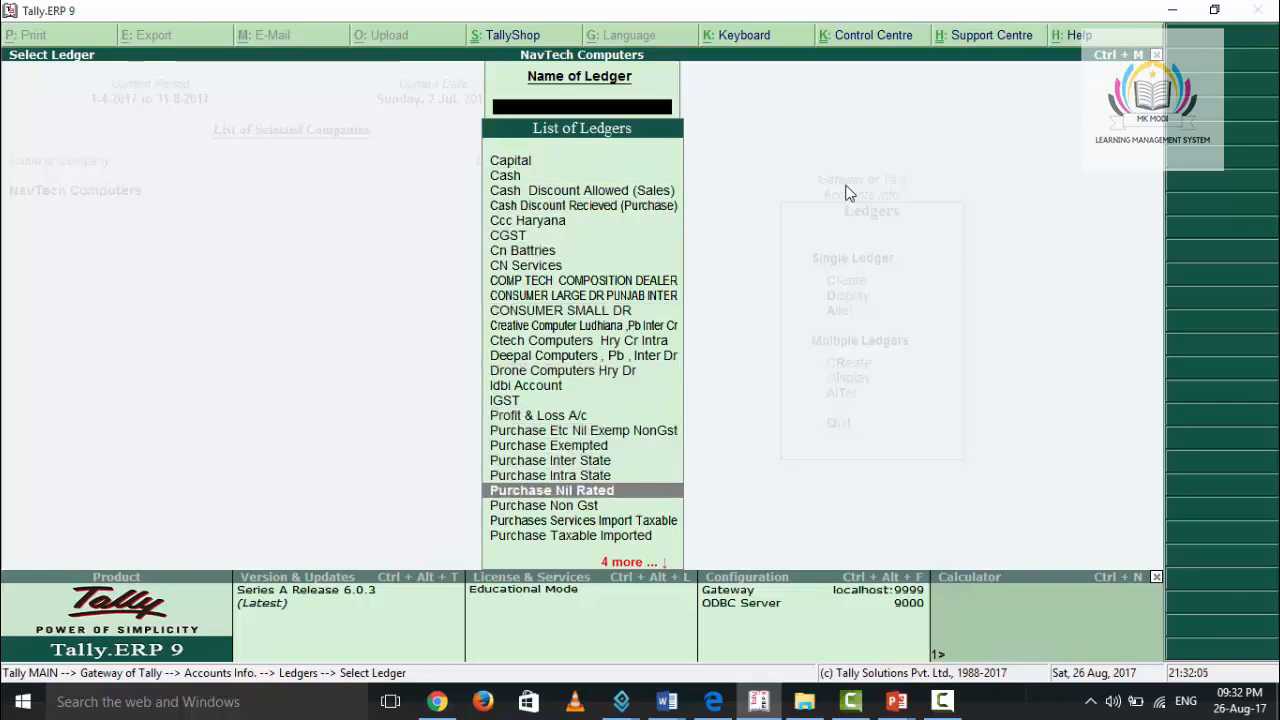
pyautogui.press('Down')
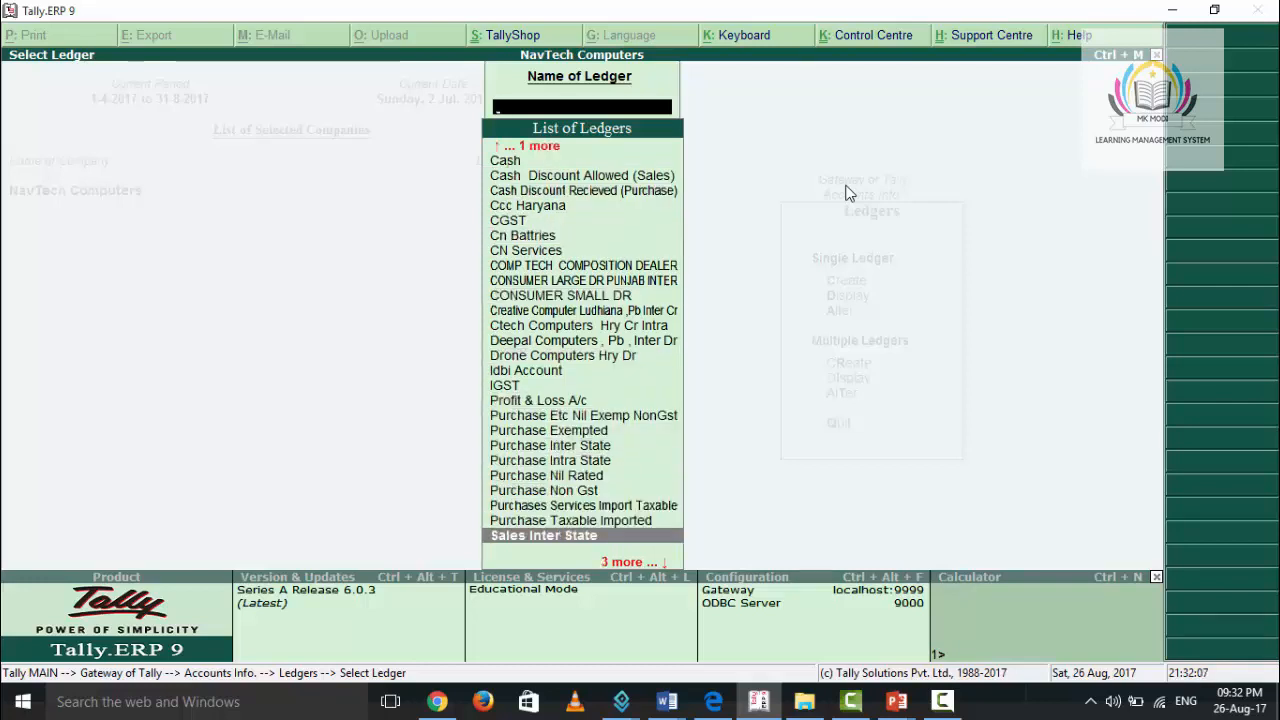
pyautogui.press('Up')
pyautogui.press('Up')
pyautogui.press('Up')
pyautogui.press('Up')
pyautogui.press('Up')
pyautogui.press('Up')
pyautogui.press('Up')
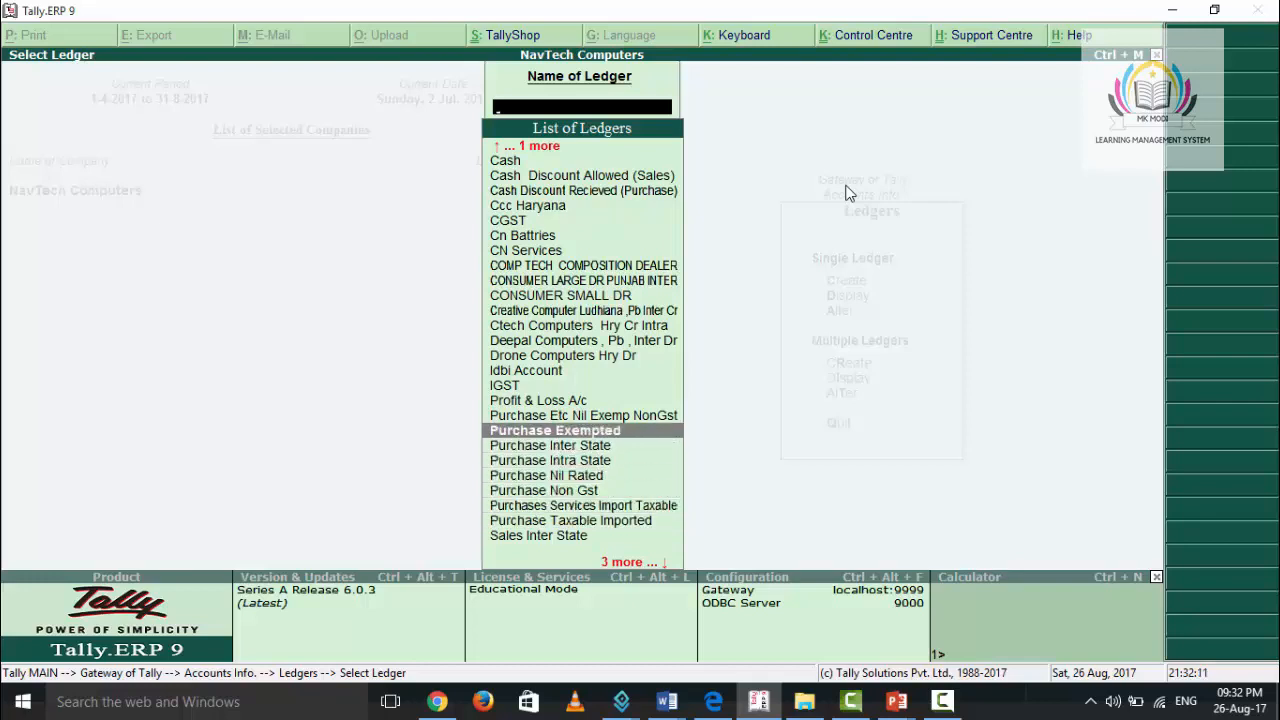
pyautogui.press('Return')
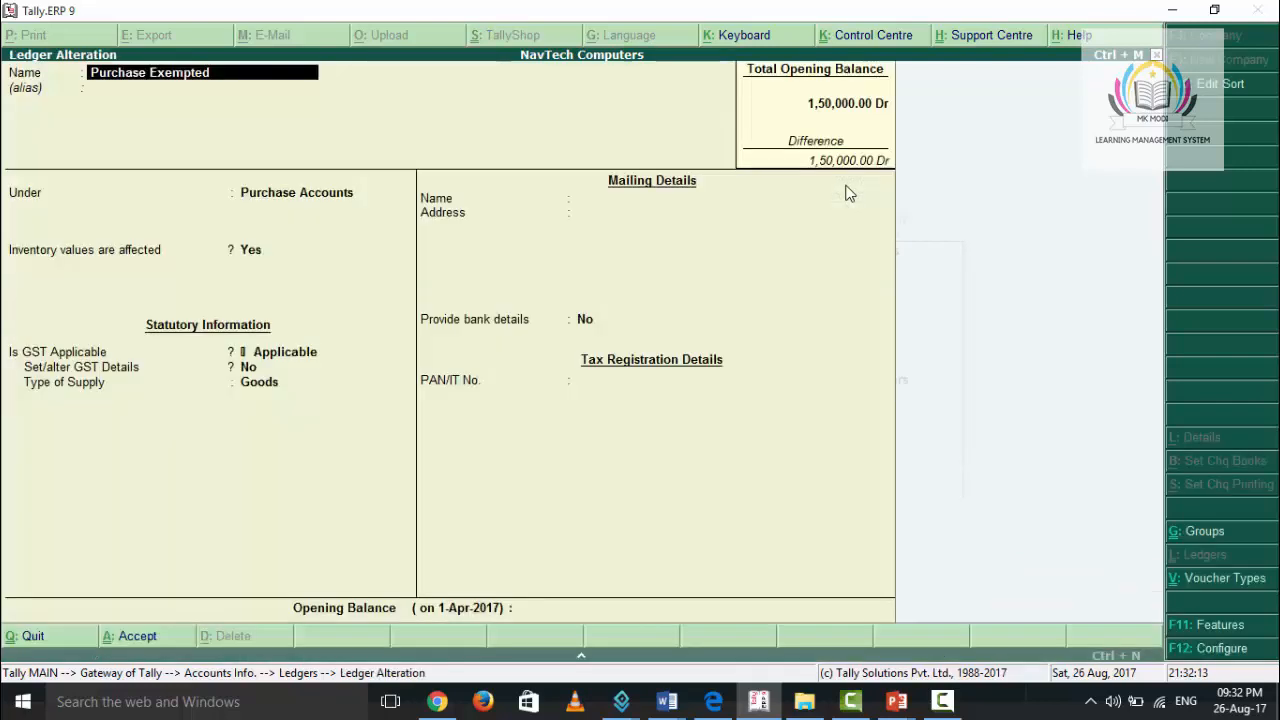
# - Keep the ledger's group, inventory and GST applicability settings and set Set/alter GST Details to Yes
pyautogui.press('Return')
pyautogui.press('Return')
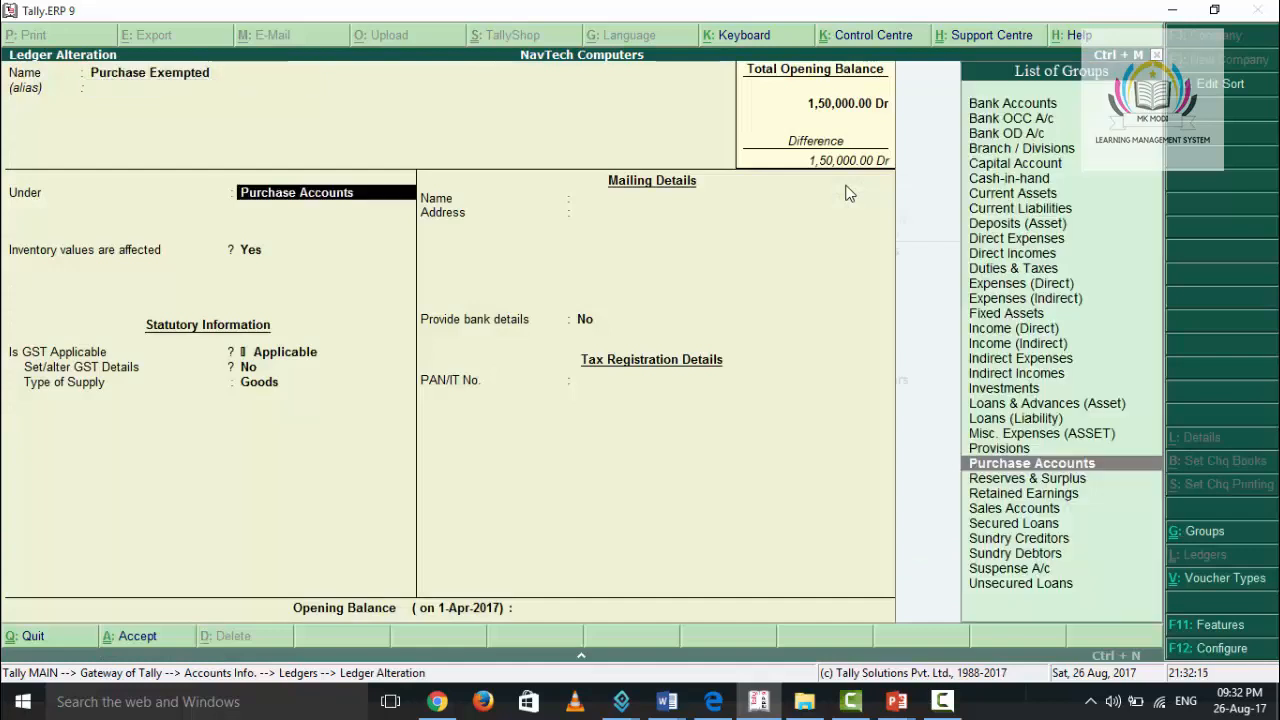
pyautogui.press('Return')
pyautogui.press('Return')
pyautogui.press('Return')
pyautogui.press('y')
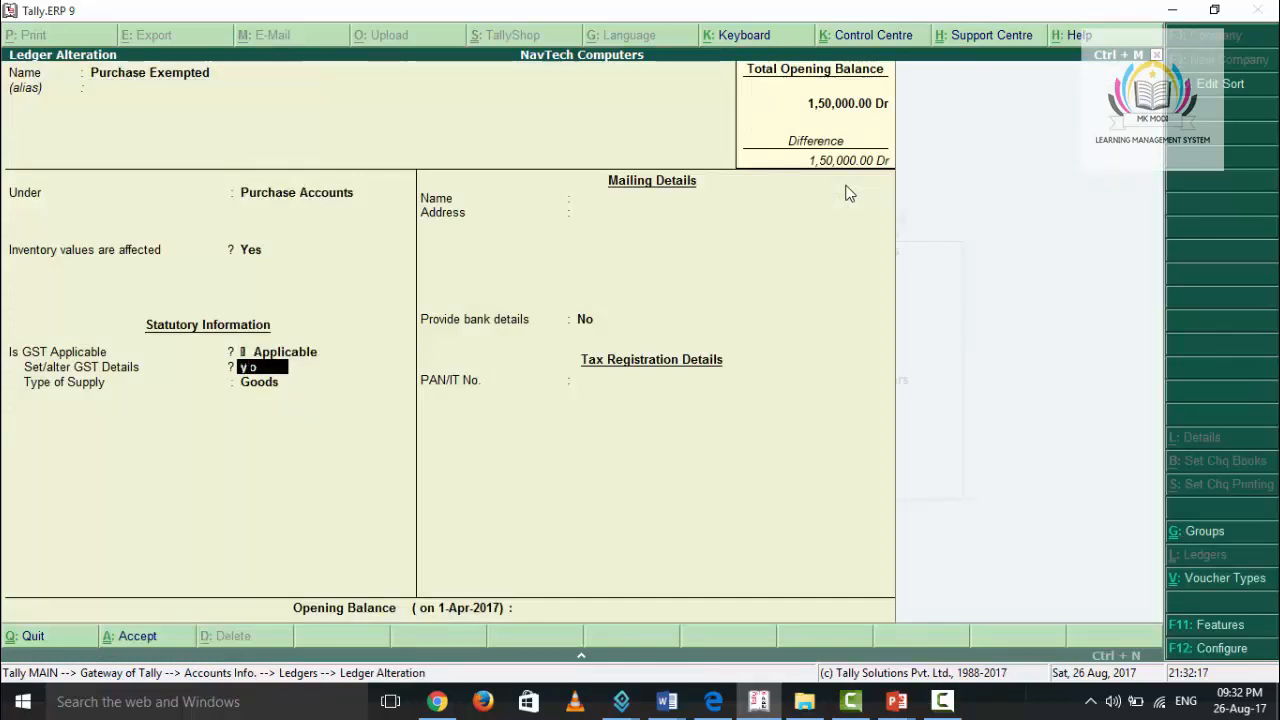
pyautogui.press('Return')
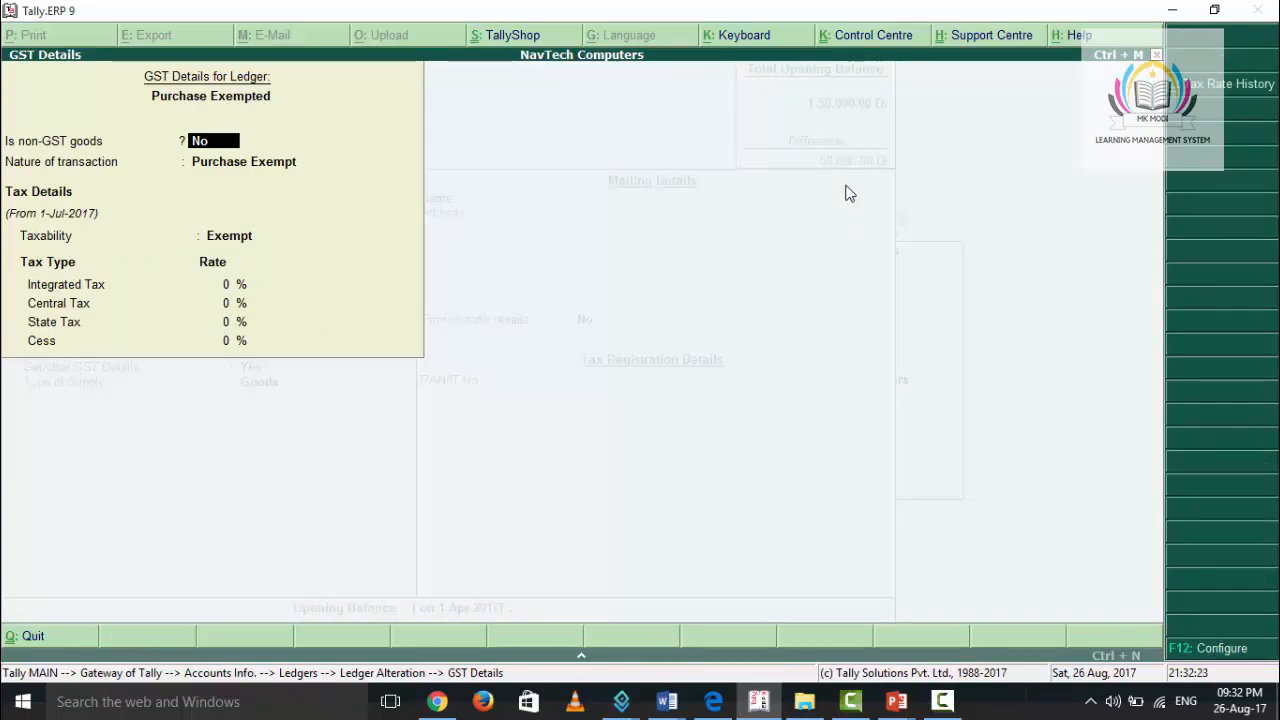
# - Configure the ledger's GST details with Set type of goods at No, keeping the other options as they are
pyautogui.press('F12')
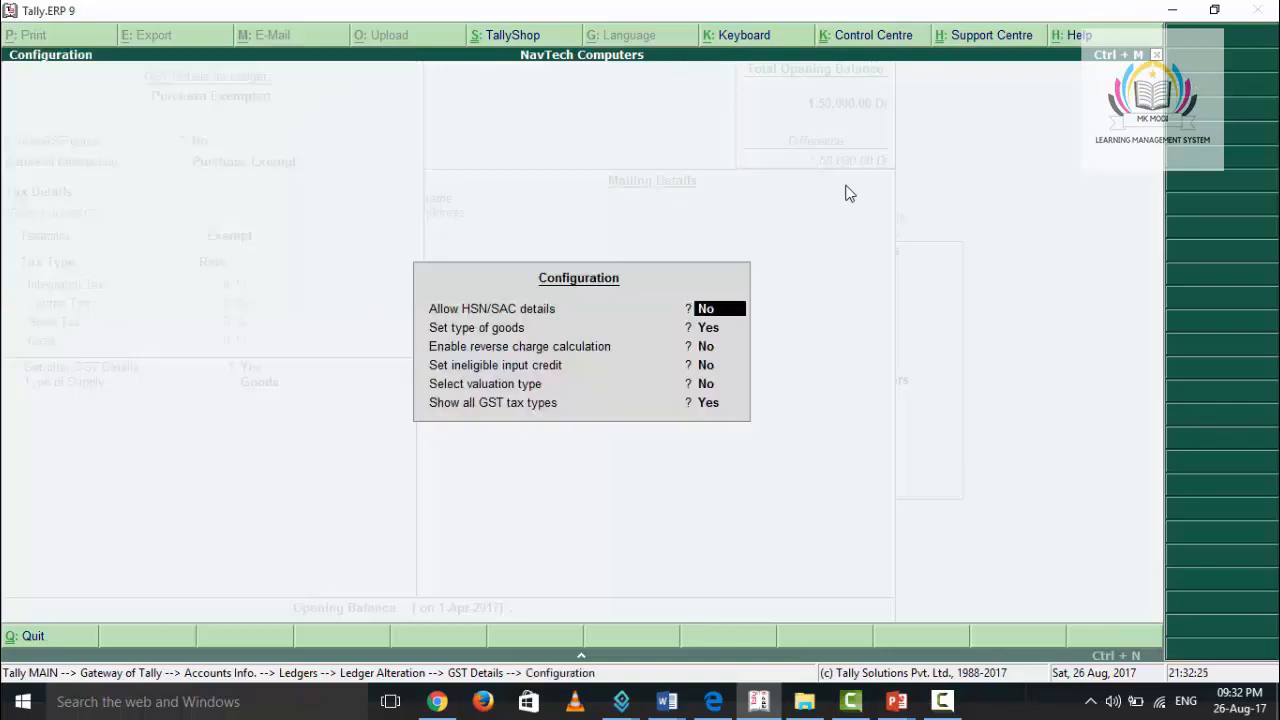
pyautogui.press('Return')
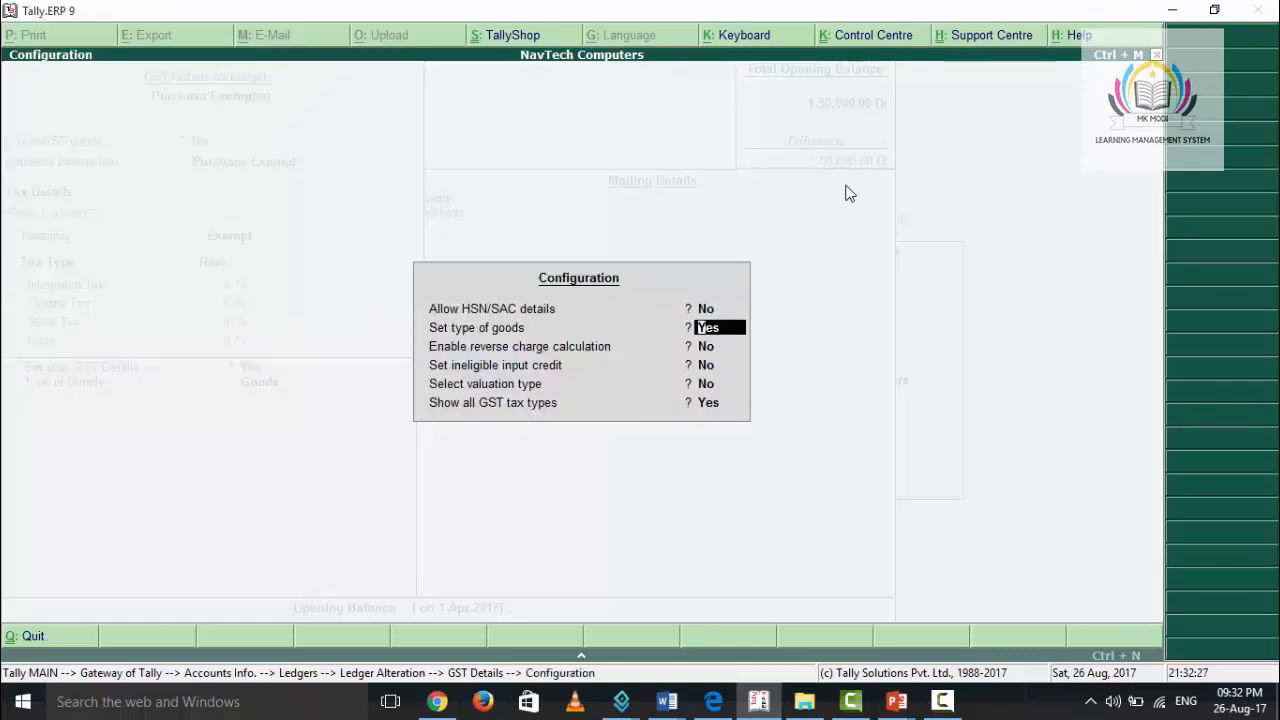
pyautogui.write('no')
pyautogui.press('Return')
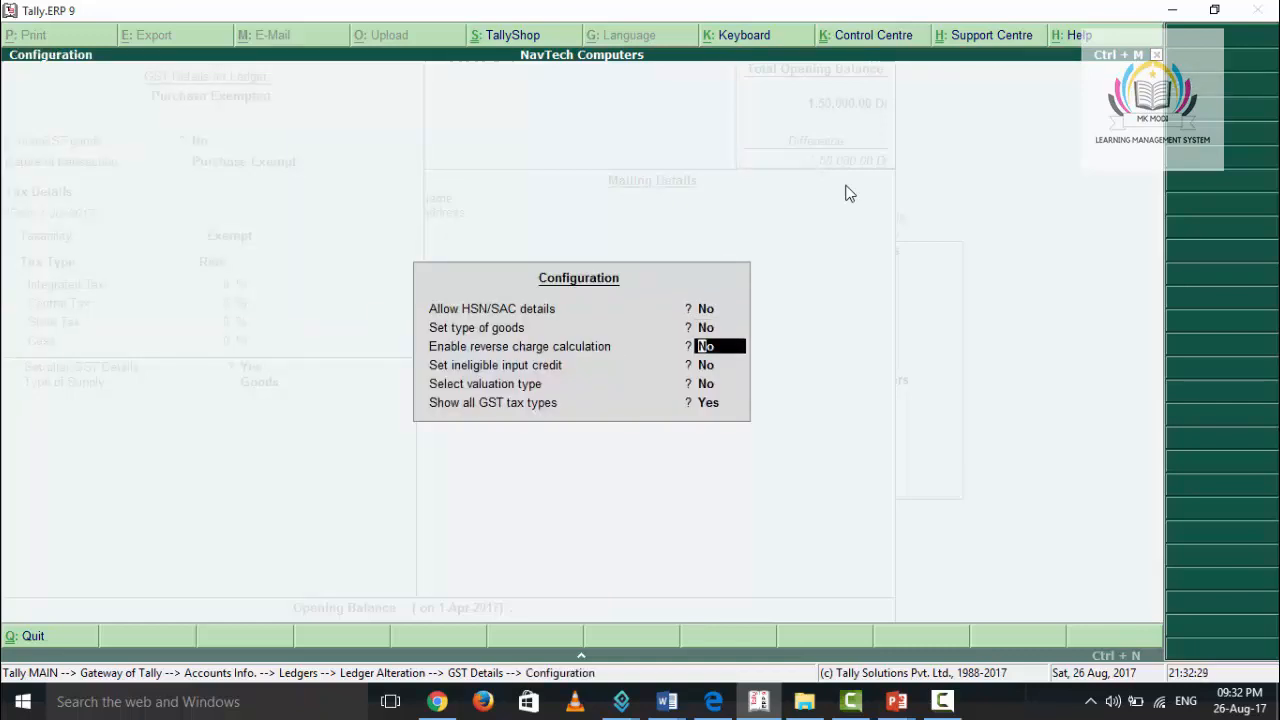
pyautogui.press('Return')
pyautogui.press('Return')
pyautogui.press('Return')
pyautogui.press('Return')
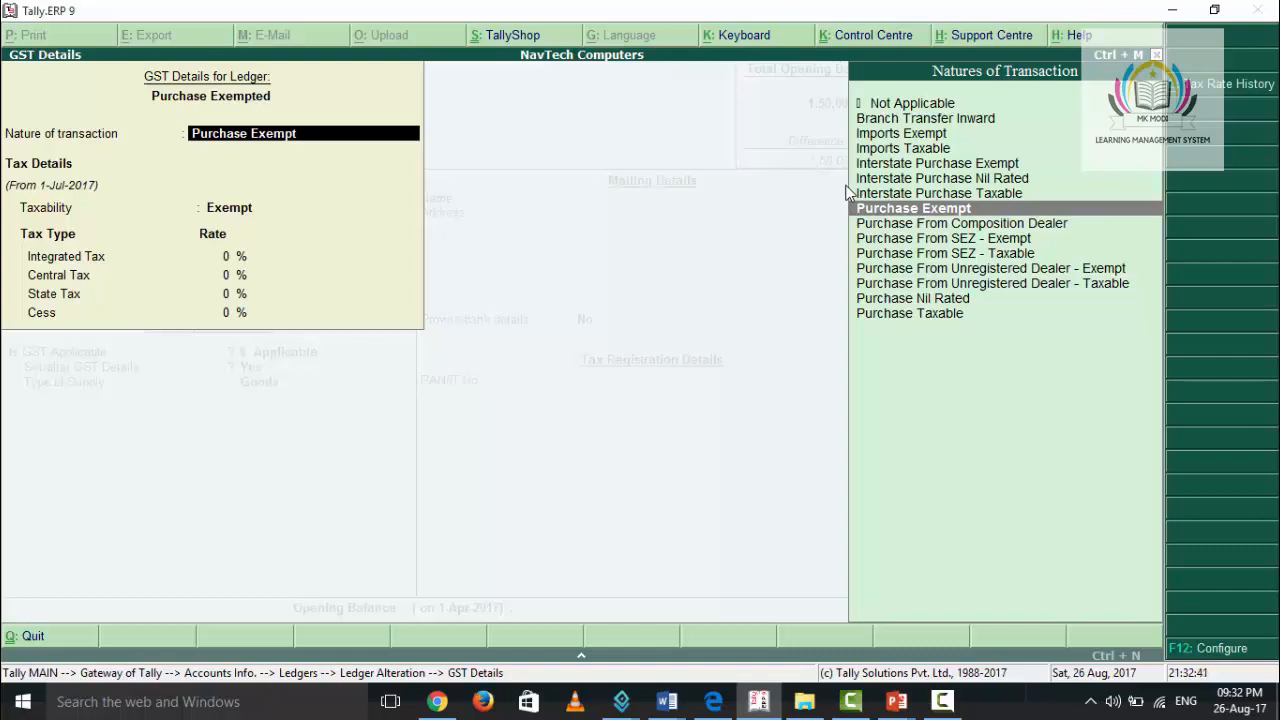
# - Accept Purchase Exempt as the nature of transaction with Exempt taxability, and save the Purchase Exempted ledger
pyautogui.press('Return')
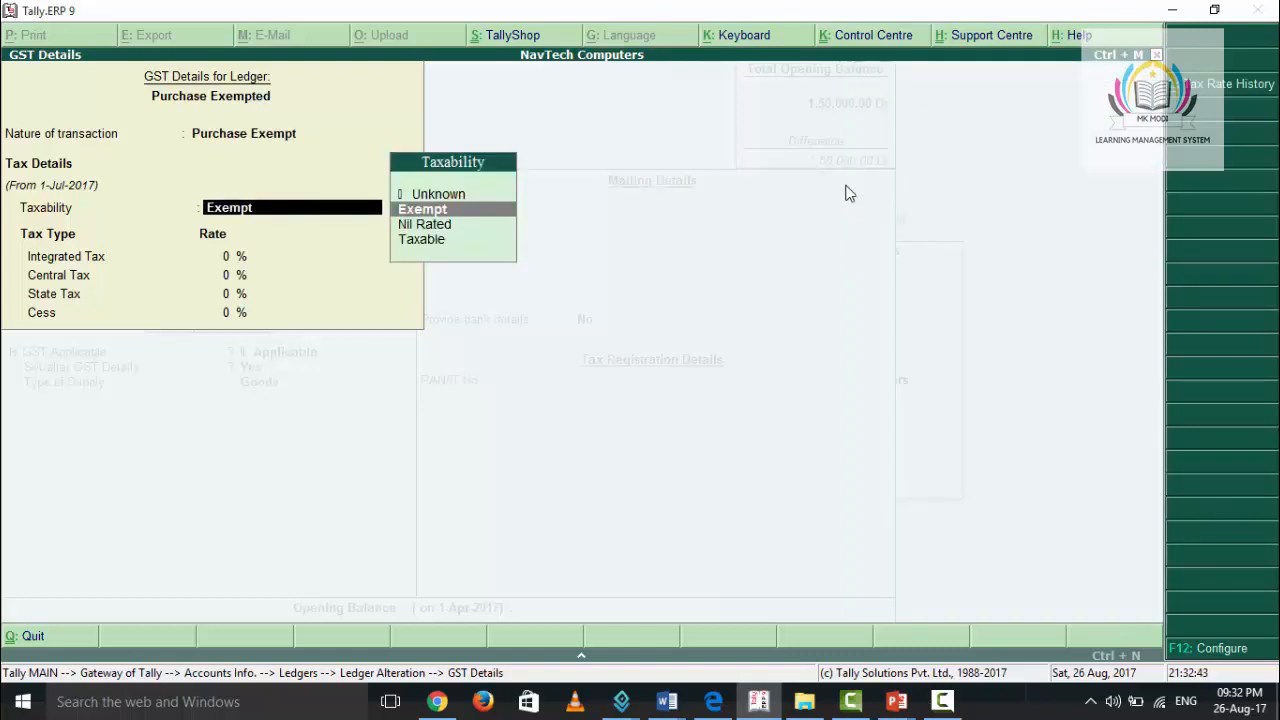
pyautogui.press('Return')
pyautogui.press('Return')
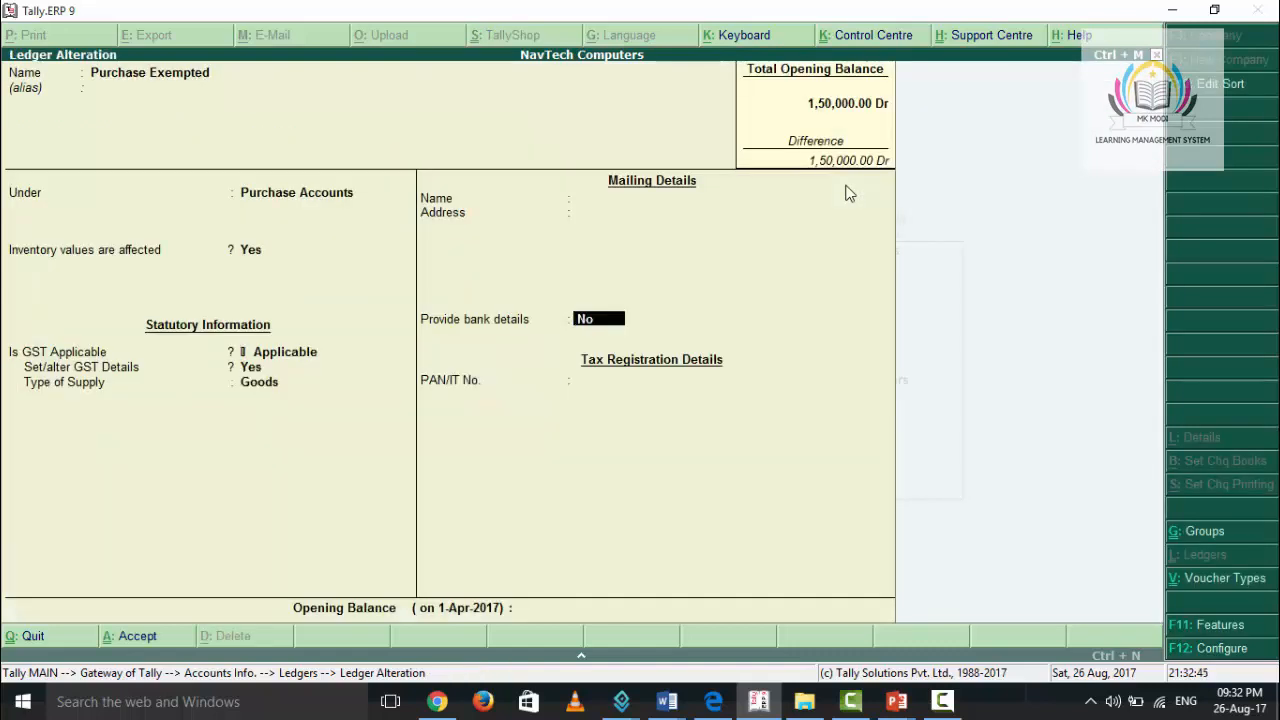
pyautogui.press('Return')
pyautogui.press('Return')
pyautogui.press('Return')
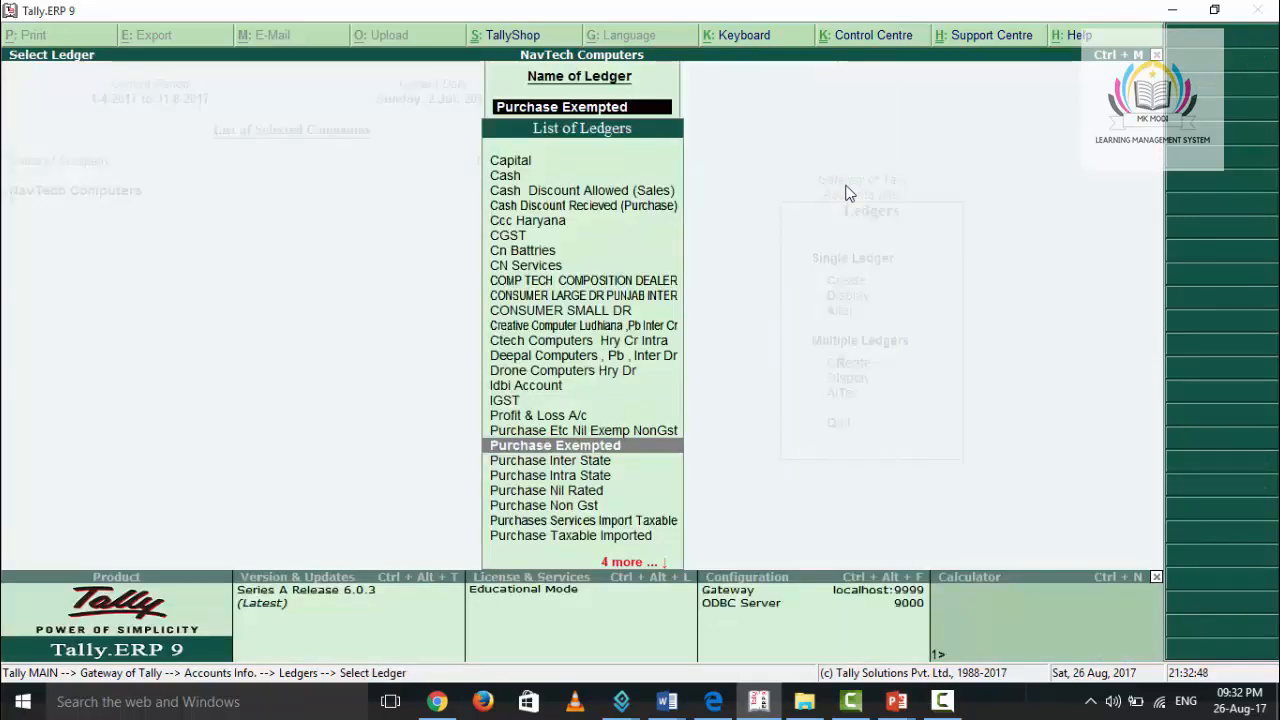
# - Open the Ccc Haryana creditor ledger for alteration
pyautogui.press('Up')
pyautogui.press('Up')
pyautogui.press('Up')
pyautogui.press('Up')
pyautogui.press('Up')
pyautogui.press('Up')
pyautogui.press('Up')
pyautogui.press('Up')
pyautogui.press('Up')
pyautogui.press('Up')
pyautogui.press('Up')
pyautogui.press('Up')
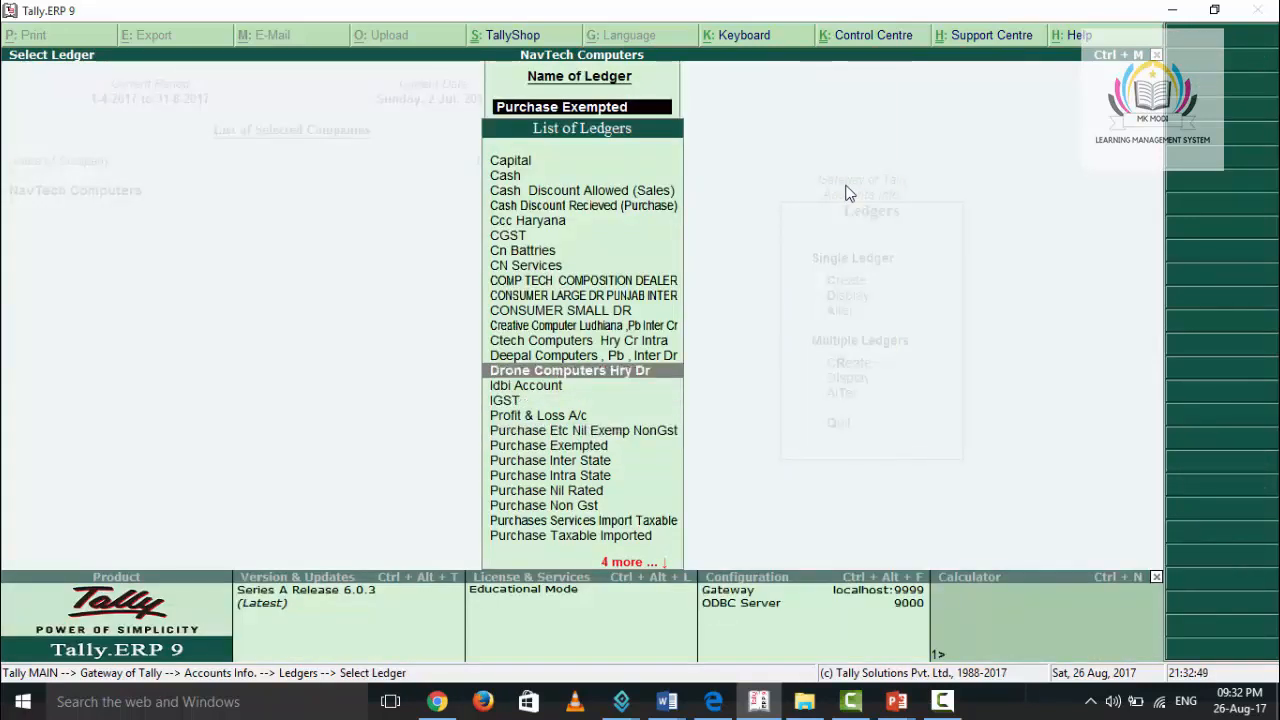
pyautogui.press('Up')
pyautogui.press('Up')
pyautogui.press('Up')
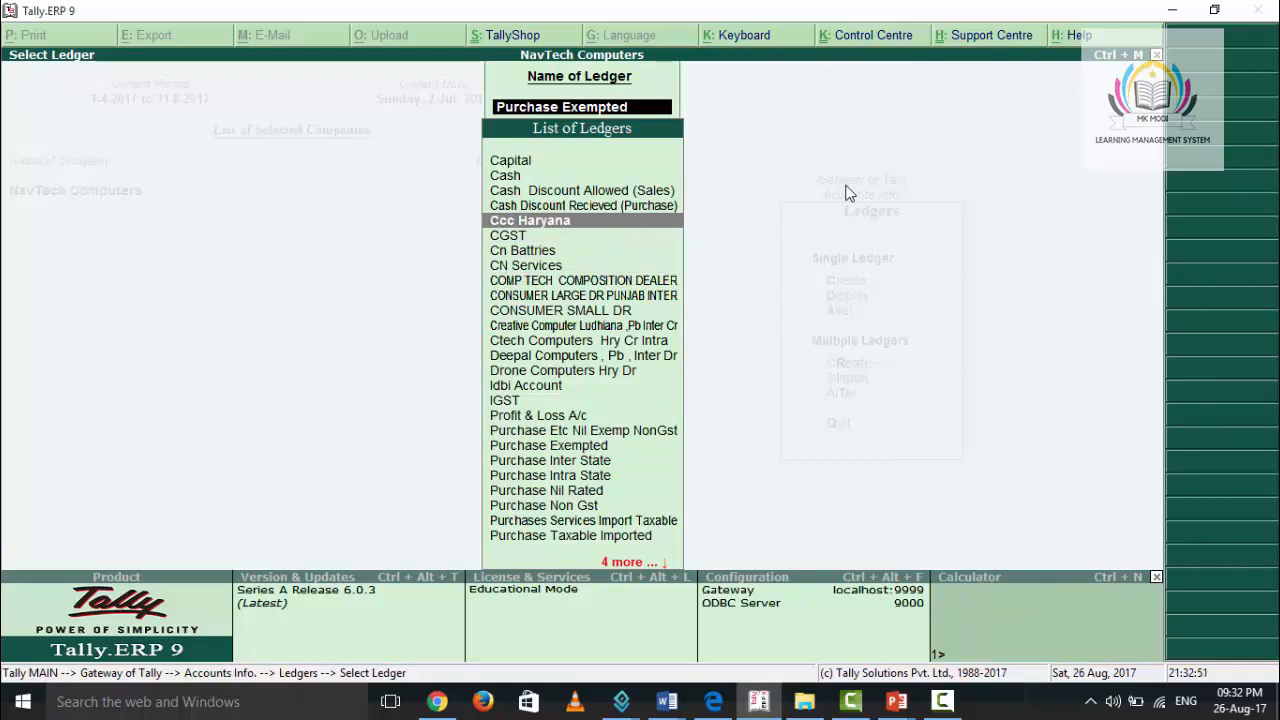
pyautogui.press('Return')
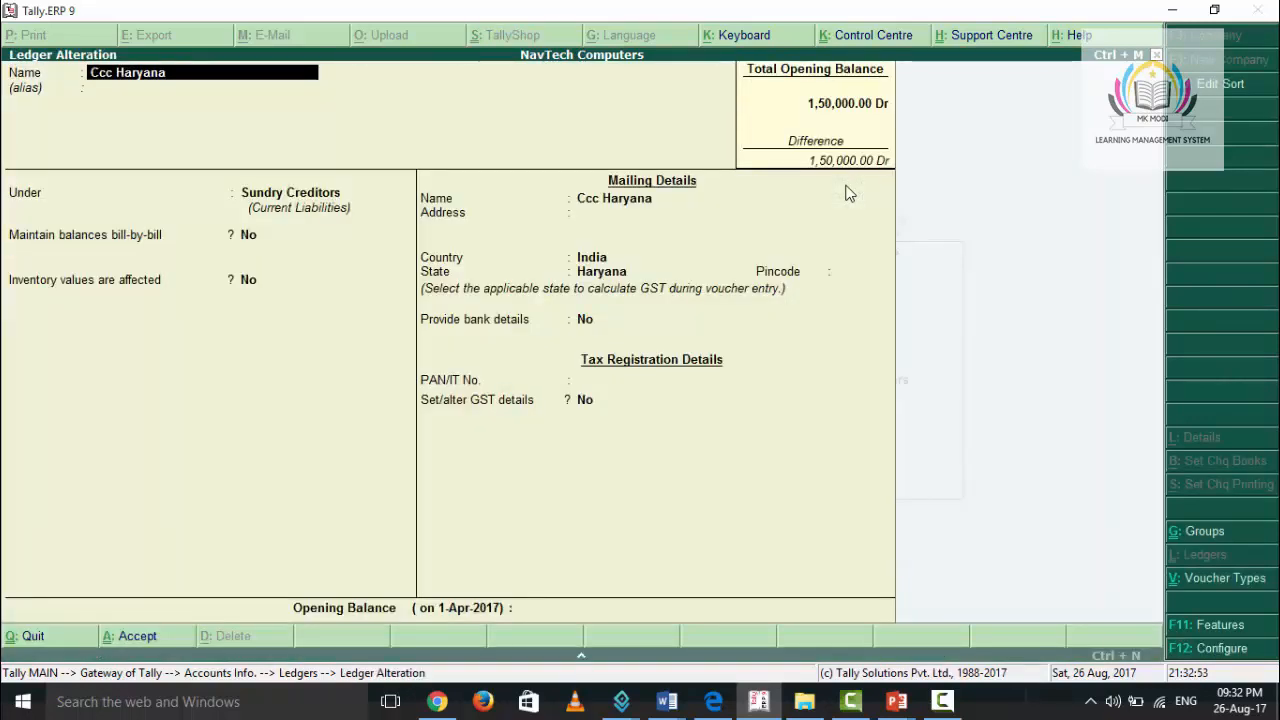
# - Keep the creditor ledger's general and mailing details and open its GST details by answering Yes to Set/alter GST details
pyautogui.press('Return')
pyautogui.press('Return')
pyautogui.press('Return')
pyautogui.press('Return')
pyautogui.press('Return')
pyautogui.press('Return')
pyautogui.press('Return')
pyautogui.press('Return')
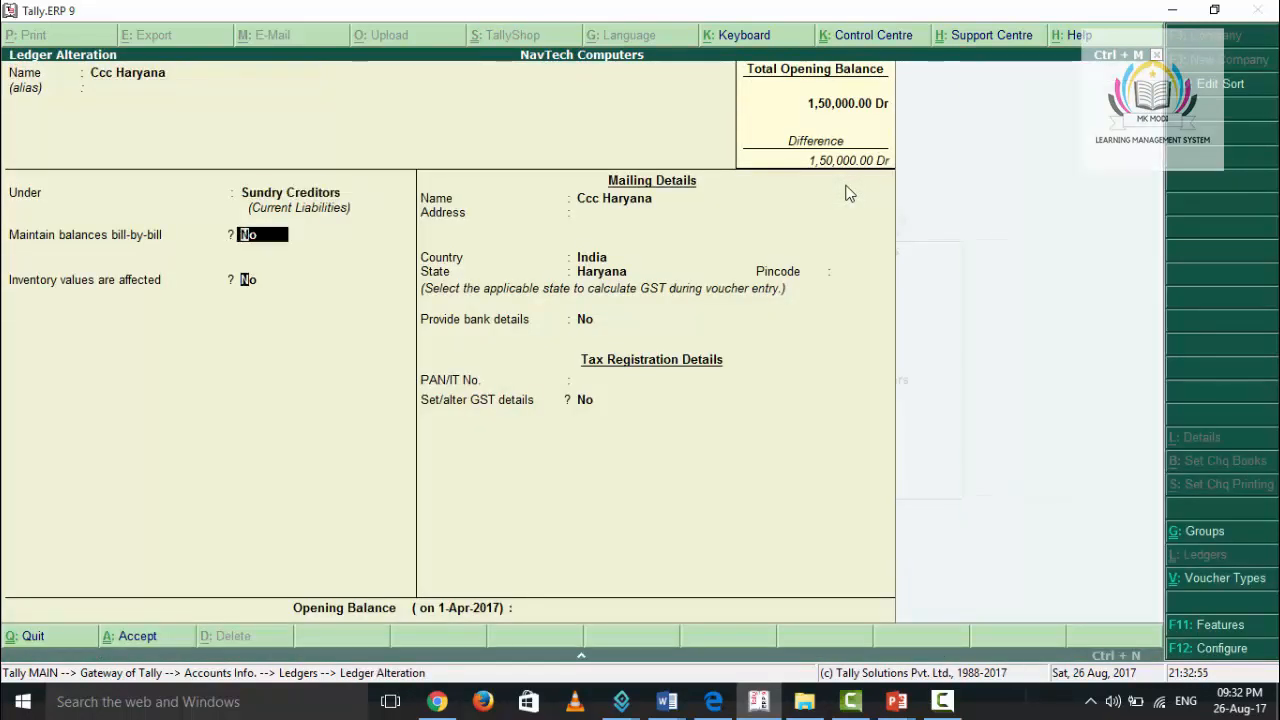
pyautogui.press('Return')
pyautogui.press('Return')
pyautogui.press('Return')
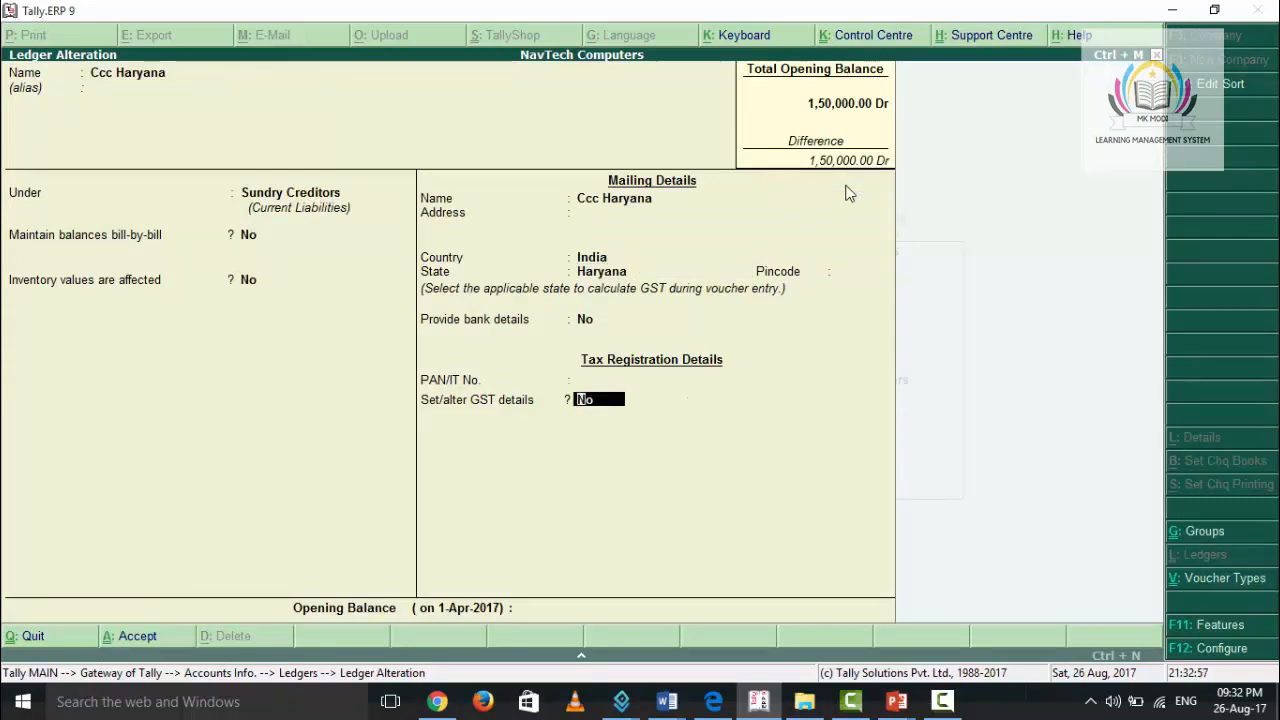
pyautogui.press('y')
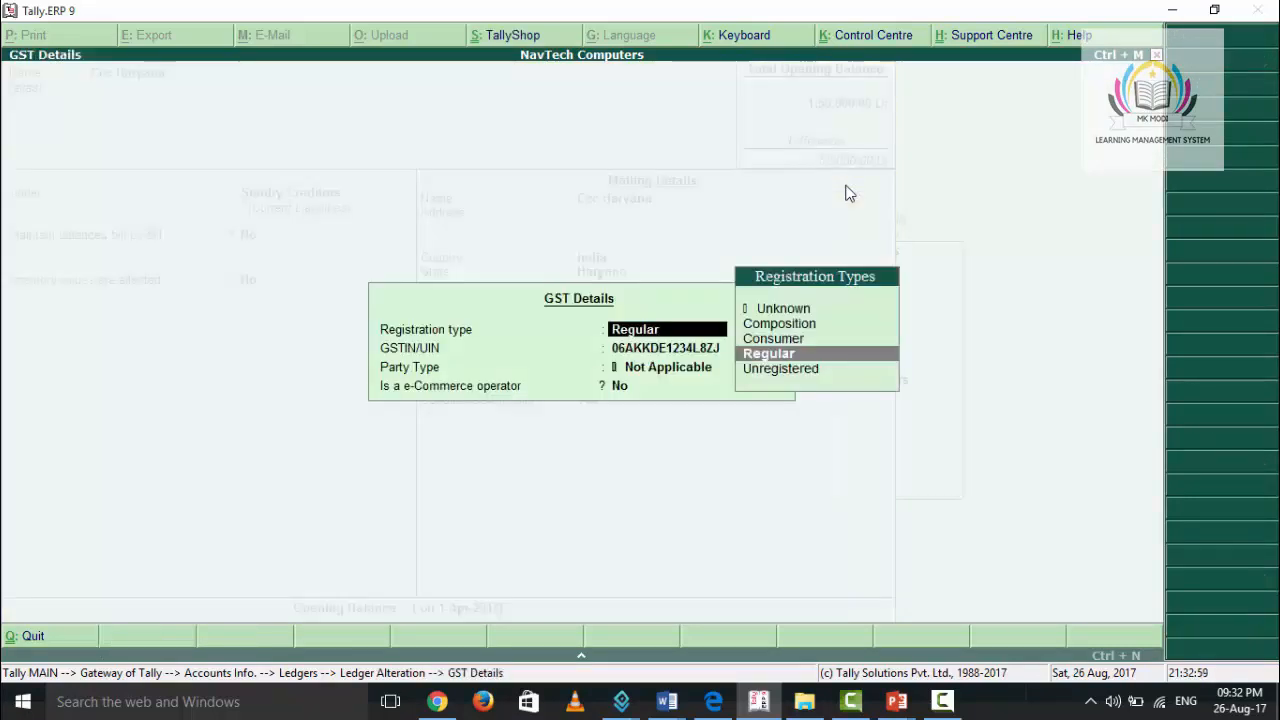
# - Accept the Regular registration type and the existing GST details, and save the Ccc Haryana ledger
pyautogui.press('Return')
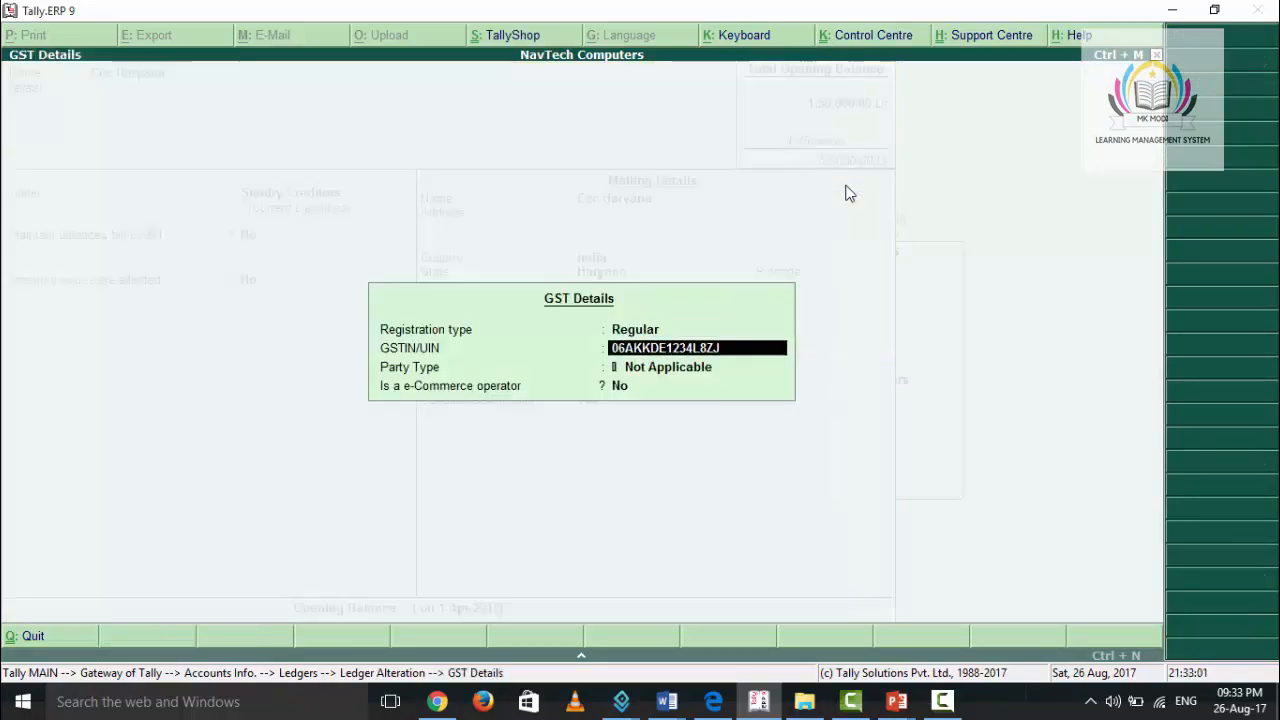
pyautogui.press('Return')
pyautogui.press('Return')
pyautogui.press('Return')
pyautogui.press('Return')
pyautogui.press('y')
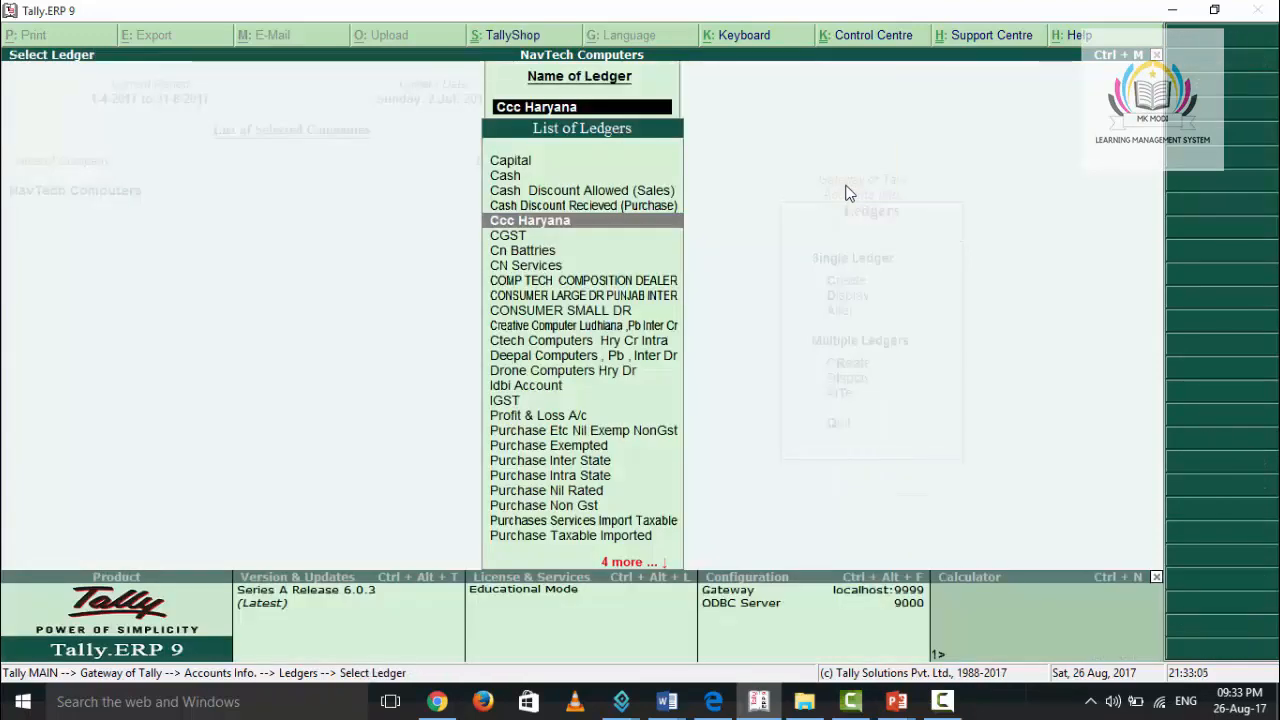
# - Leave ledger alteration and open the stock item selection list for altering a single item from the inventory masters
pyautogui.press('Escape')
pyautogui.press('Escape')
pyautogui.press('Escape')
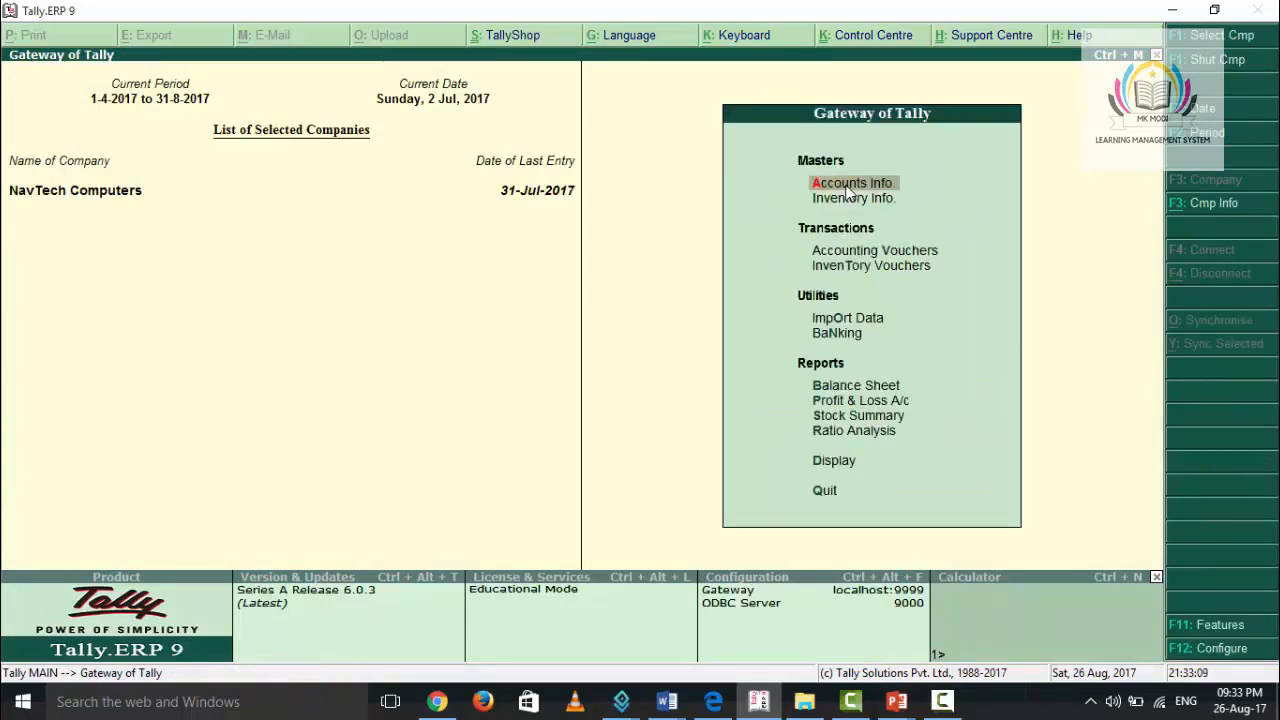
pyautogui.press('Down')
pyautogui.press('Return')
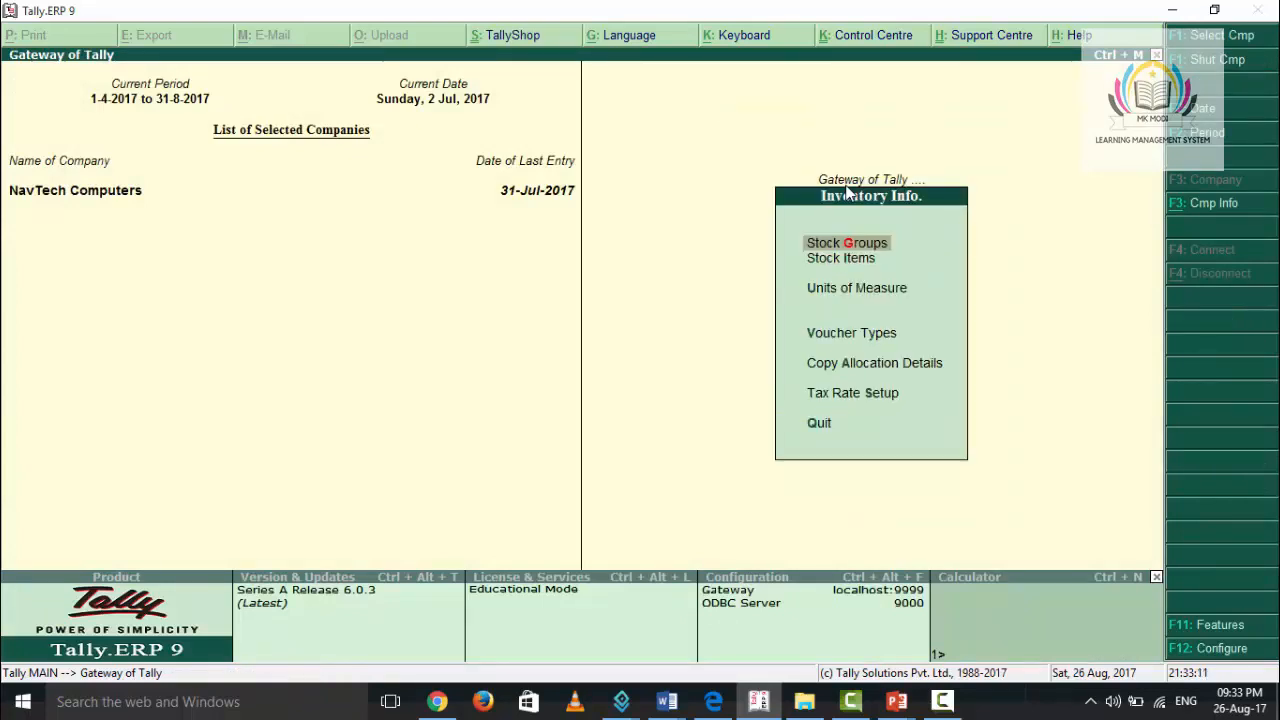
pyautogui.press('Down')
pyautogui.press('Return')
pyautogui.press('Down')
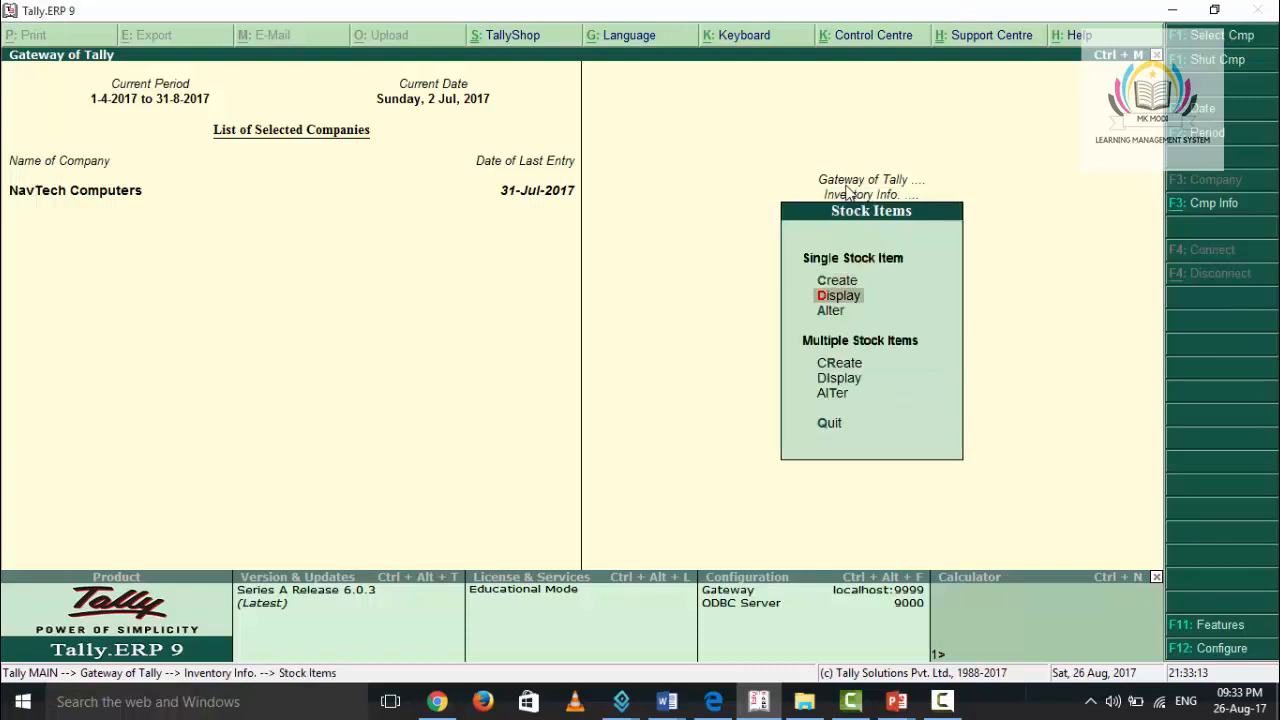
pyautogui.press('Return')
# - Open the Item Exempted stock item for alteration
pyautogui.press('Down')
pyautogui.press('Down')
pyautogui.press('Down')
pyautogui.press('Down')
pyautogui.press('Down')
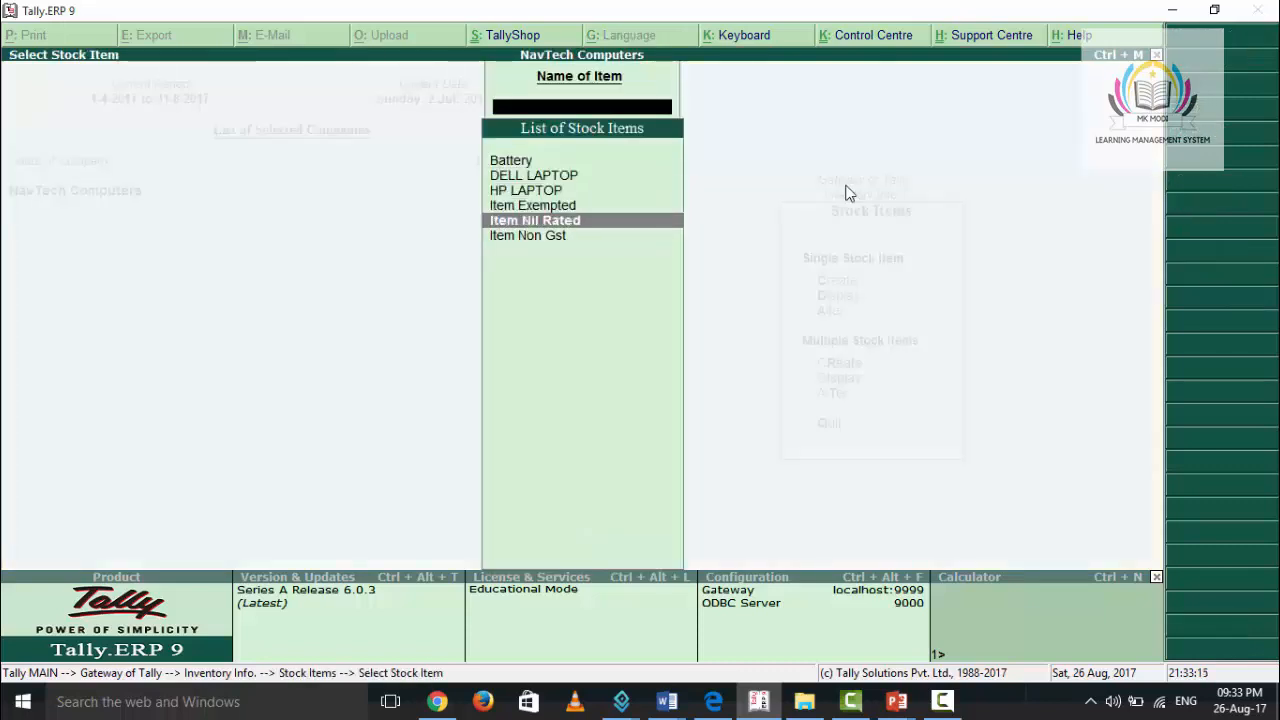
pyautogui.press('Up')
pyautogui.press('Up')
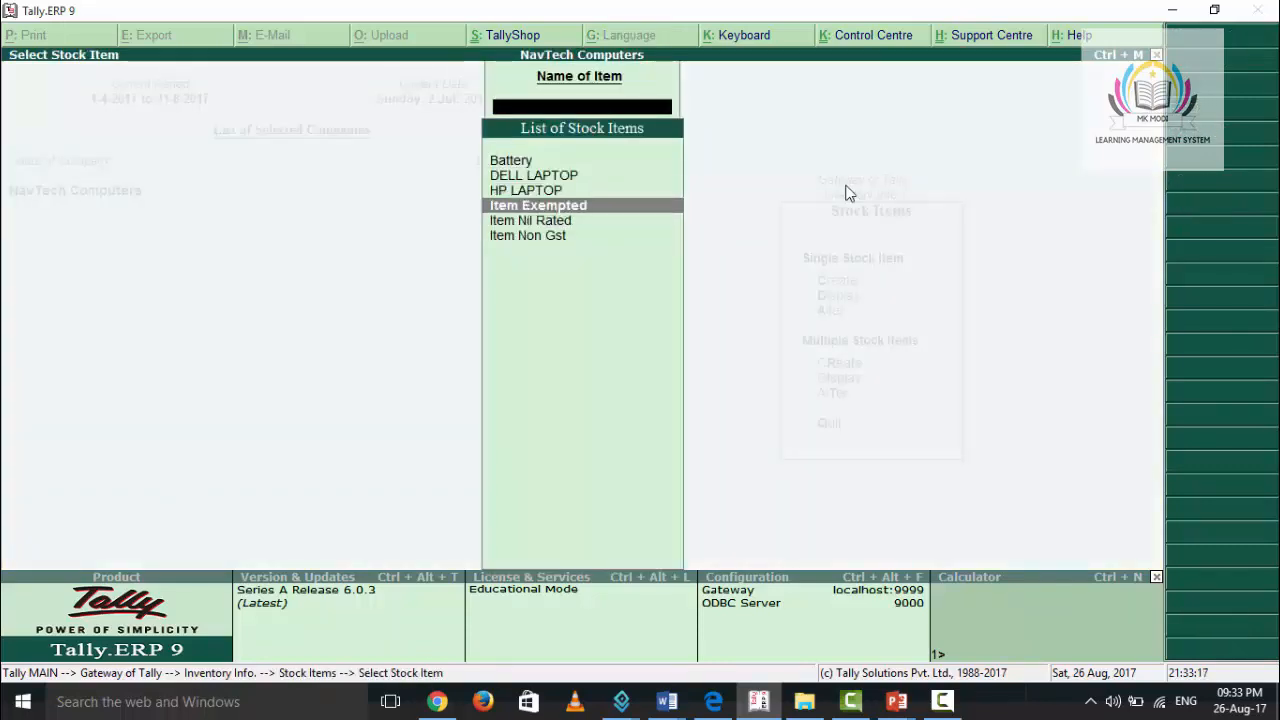
pyautogui.press('Return')
# - Set Set/alter GST Details to Yes for the stock item and accept calculation type On Value with Exempt taxability
pyautogui.press('Return')
pyautogui.press('Return')
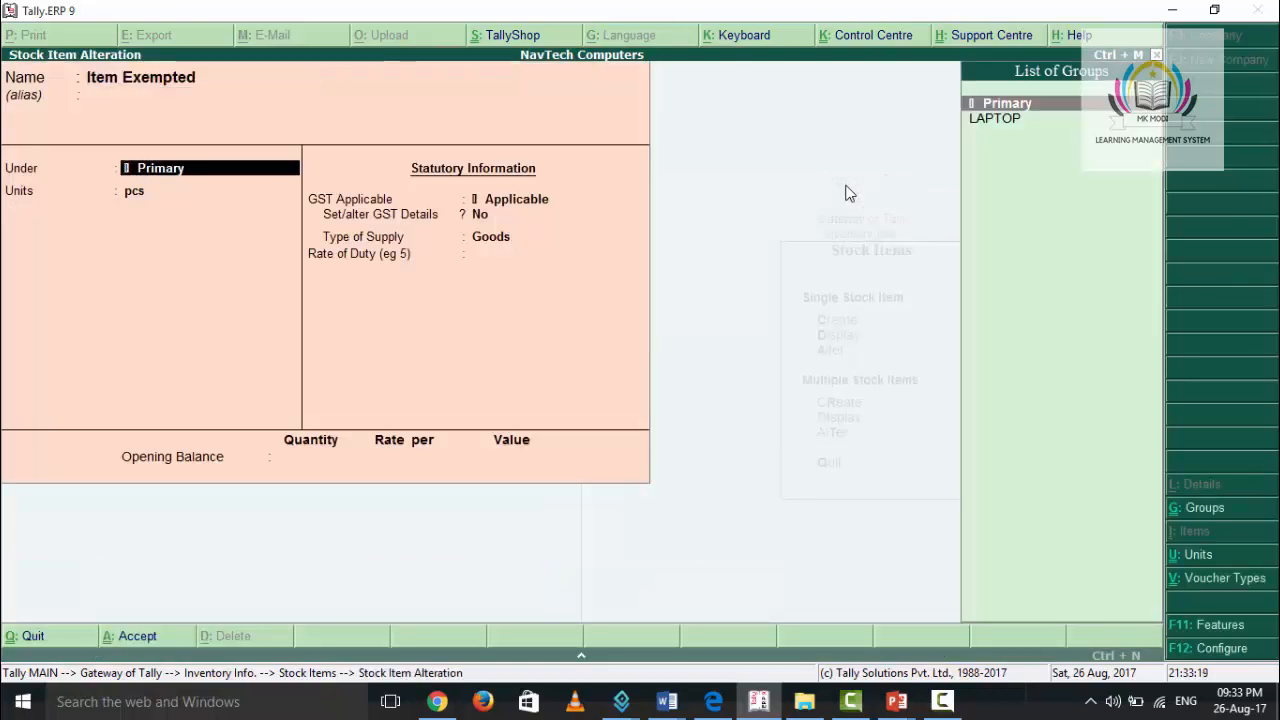
pyautogui.press('Return')
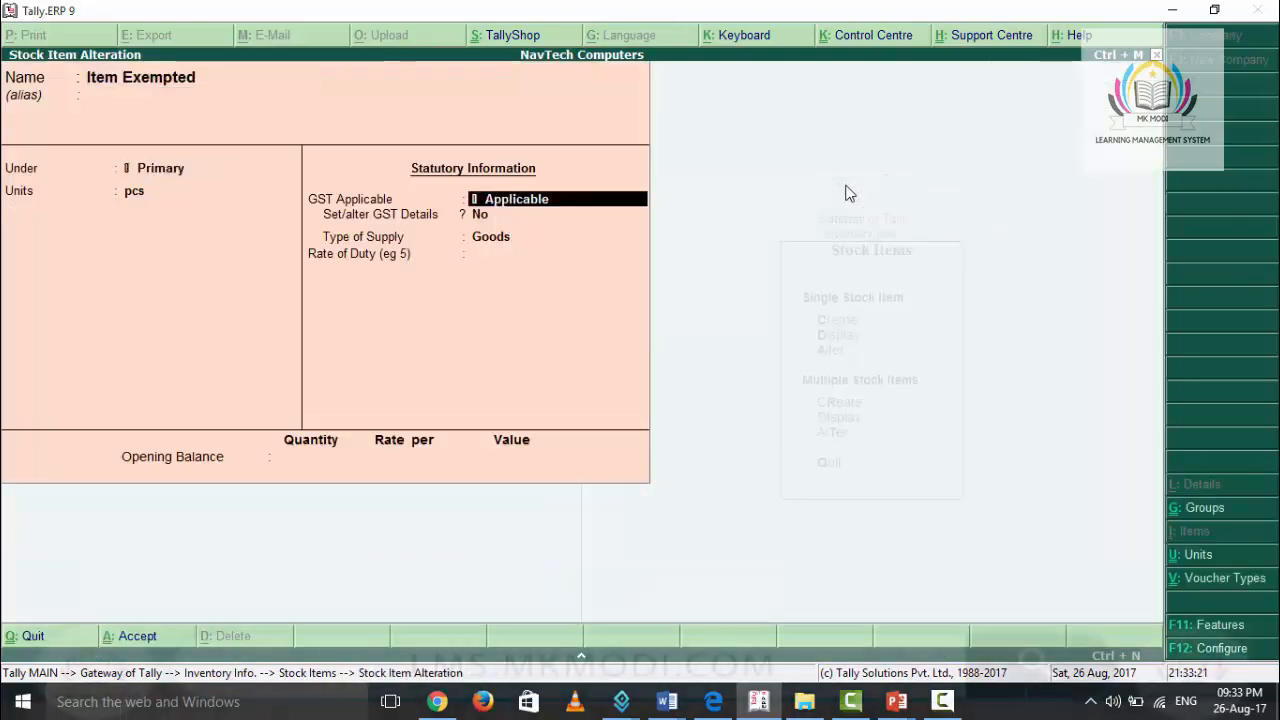
pyautogui.press('Return')
pyautogui.press('y')
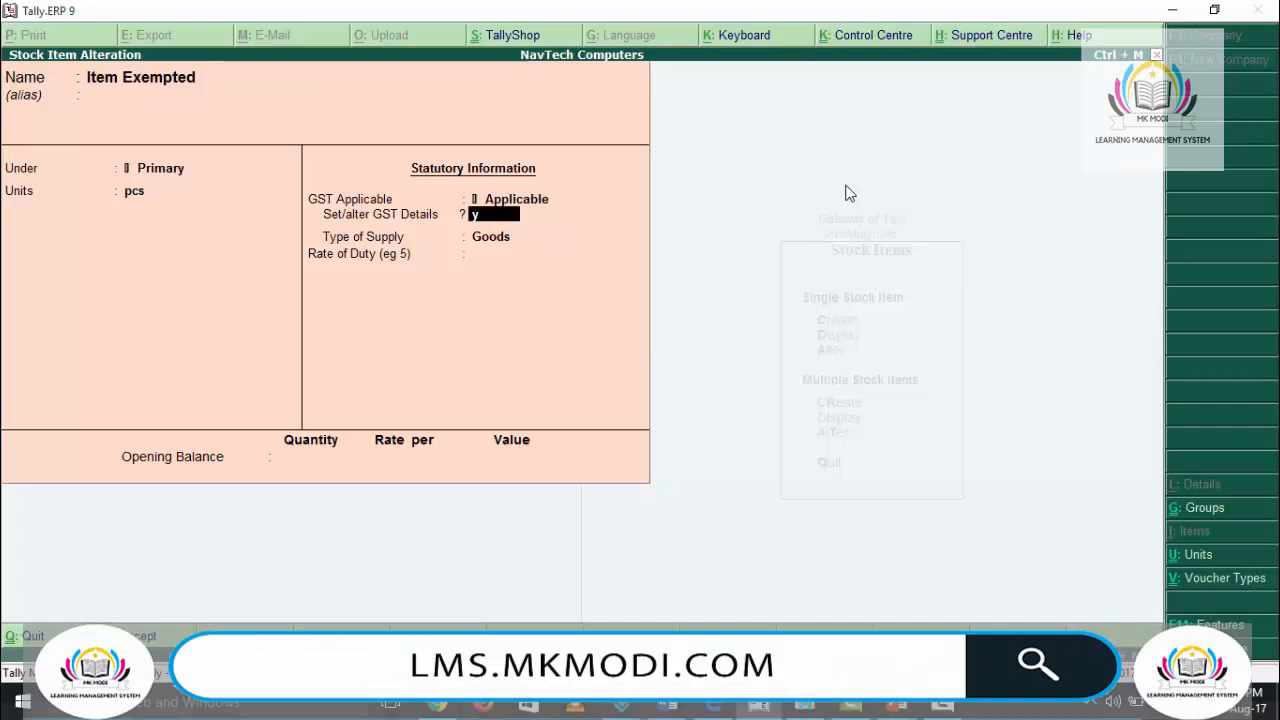
pyautogui.press('Return')
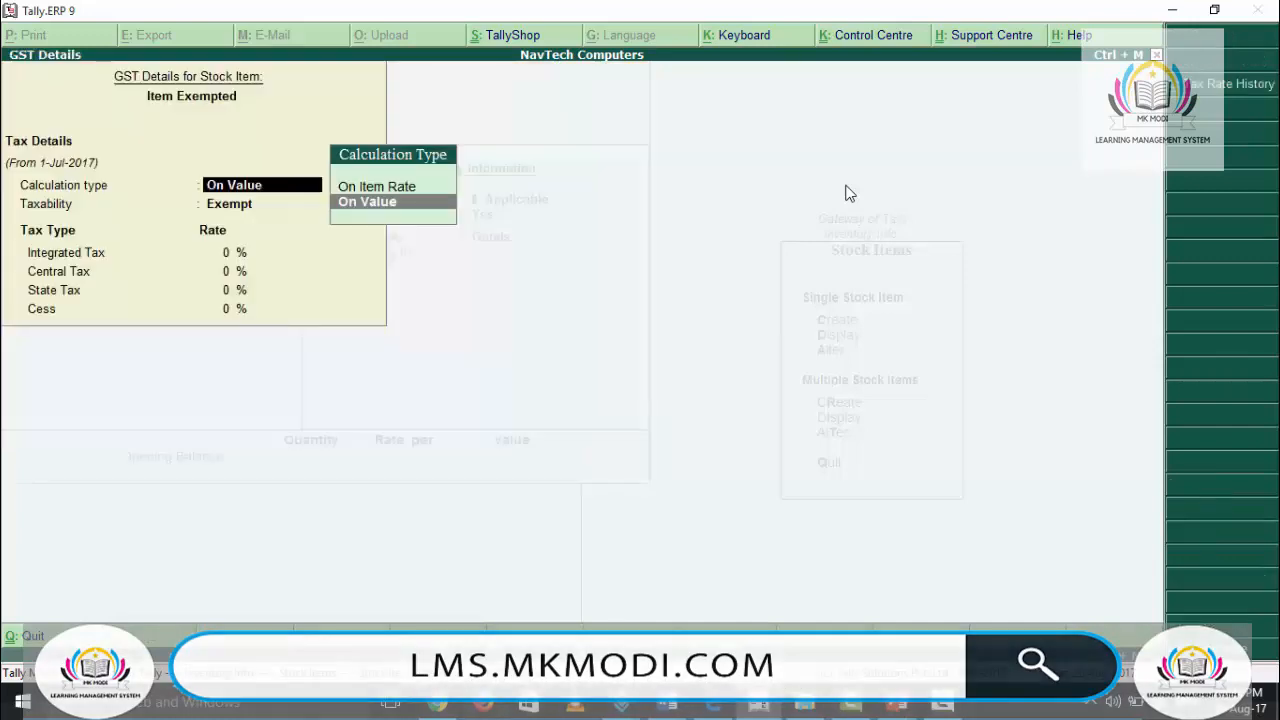
pyautogui.press('Return')
# - Accept Goods as the type of supply and a rate of duty of 0, and leave the stock item masters for the main menu
pyautogui.press('Return')
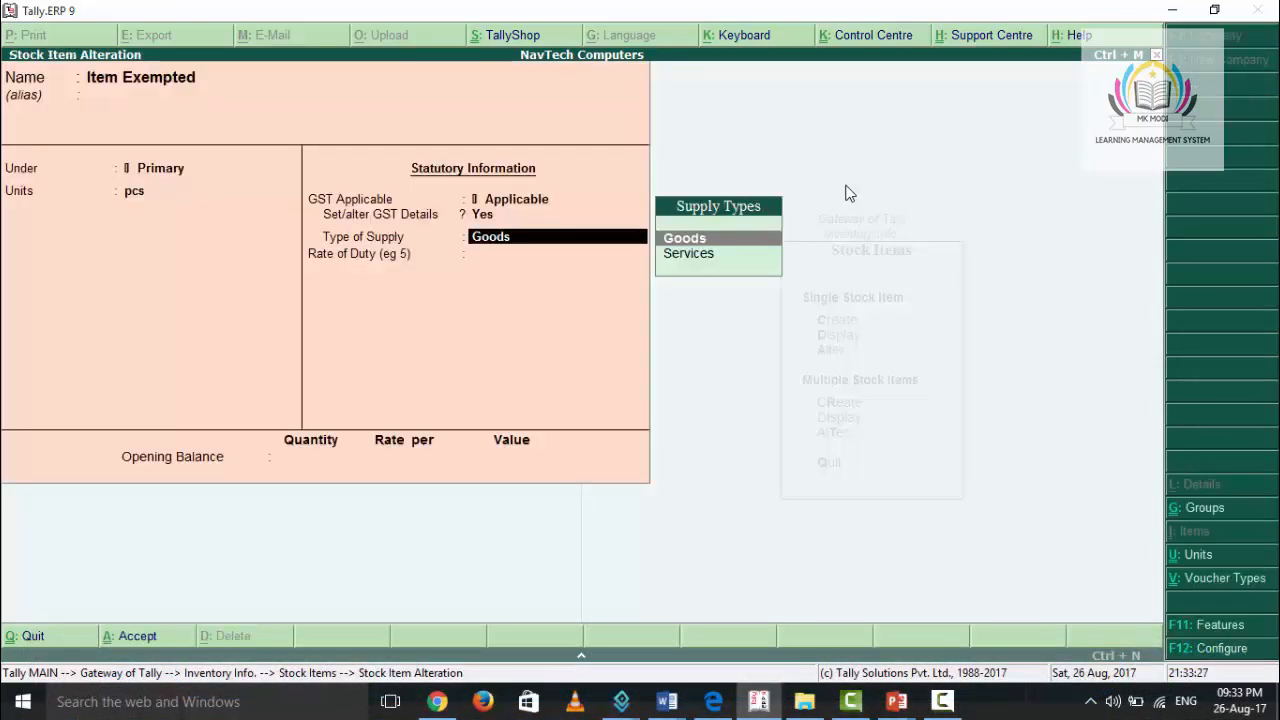
pyautogui.press('Return')
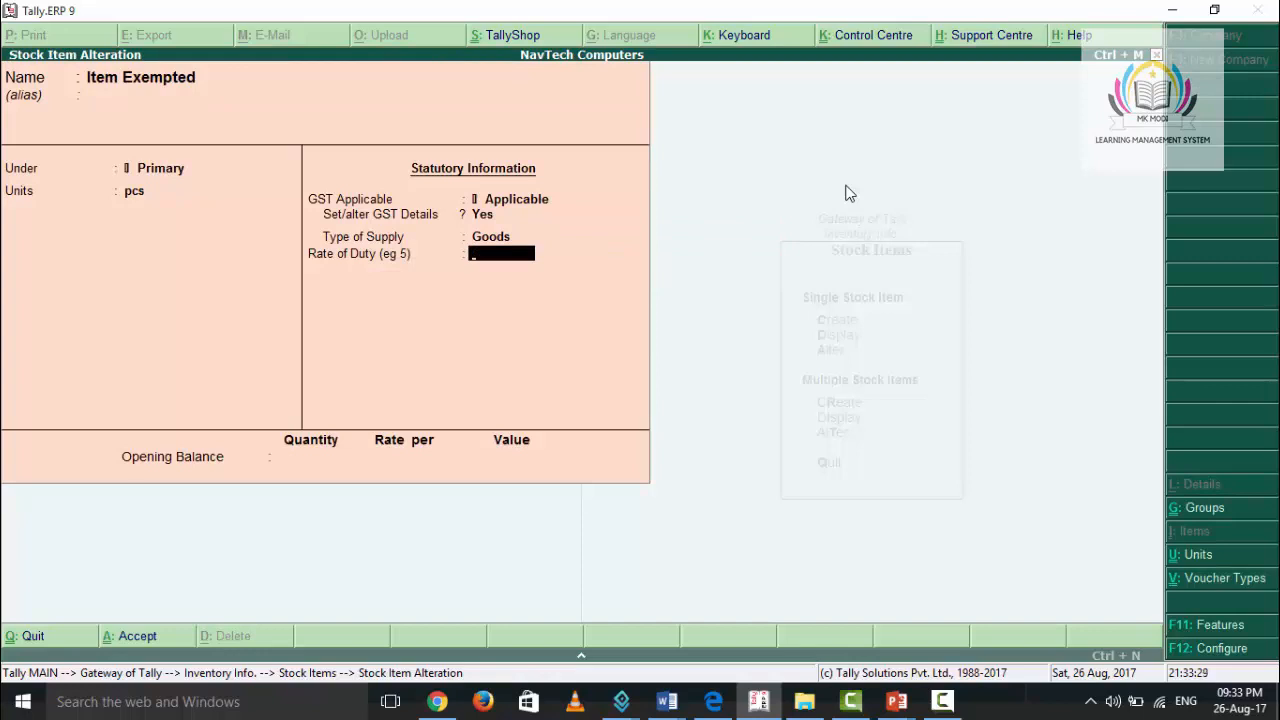
pyautogui.press('Return')
pyautogui.press('Return')
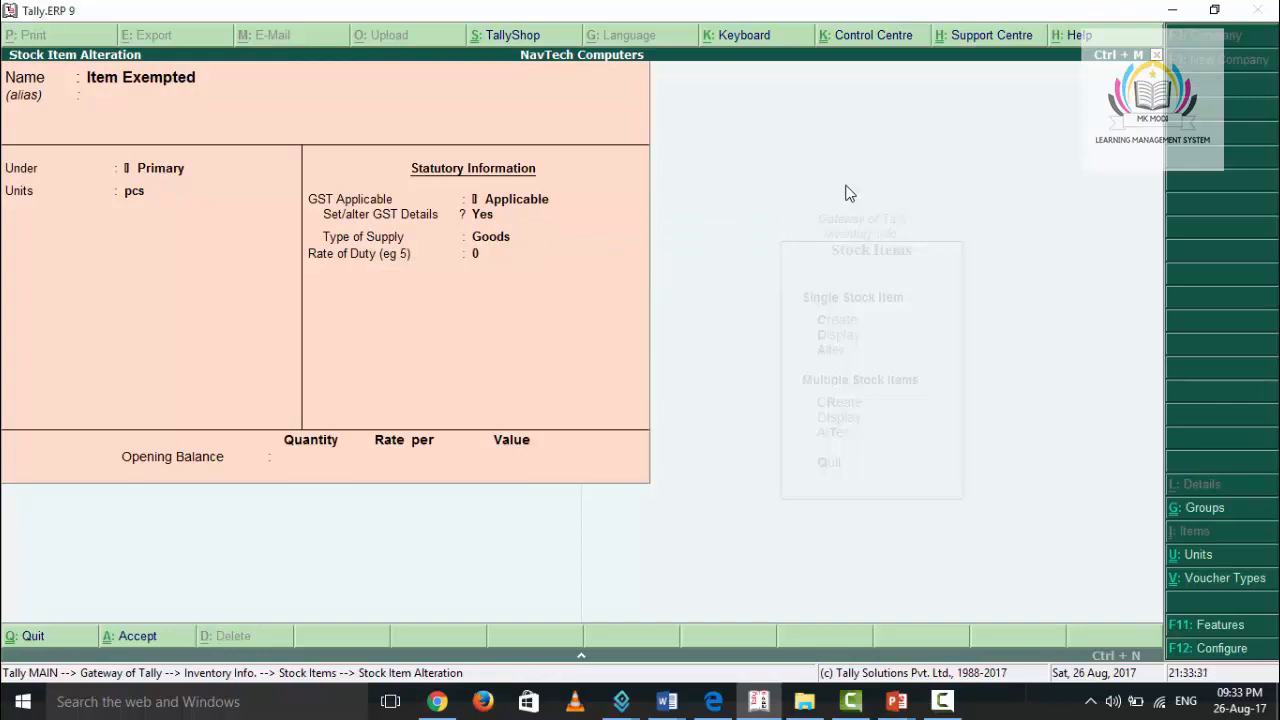
pyautogui.press('Escape')
pyautogui.press('Escape')
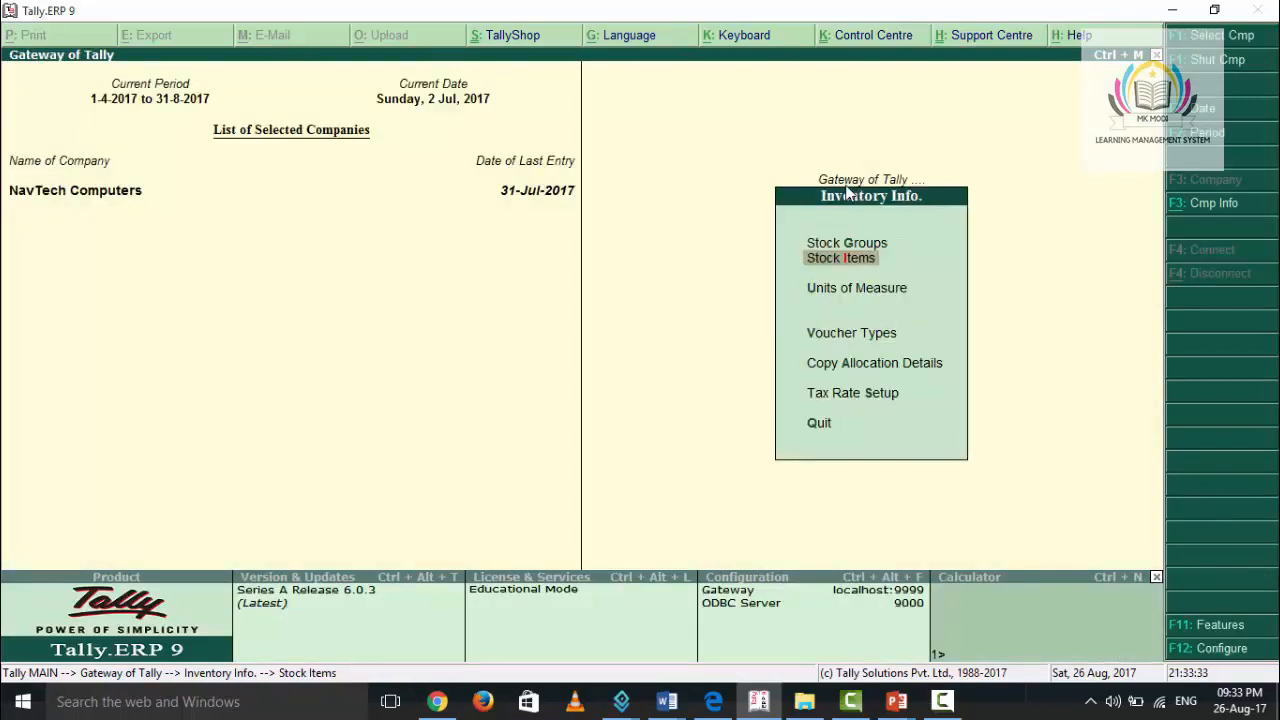
pyautogui.press('Escape')
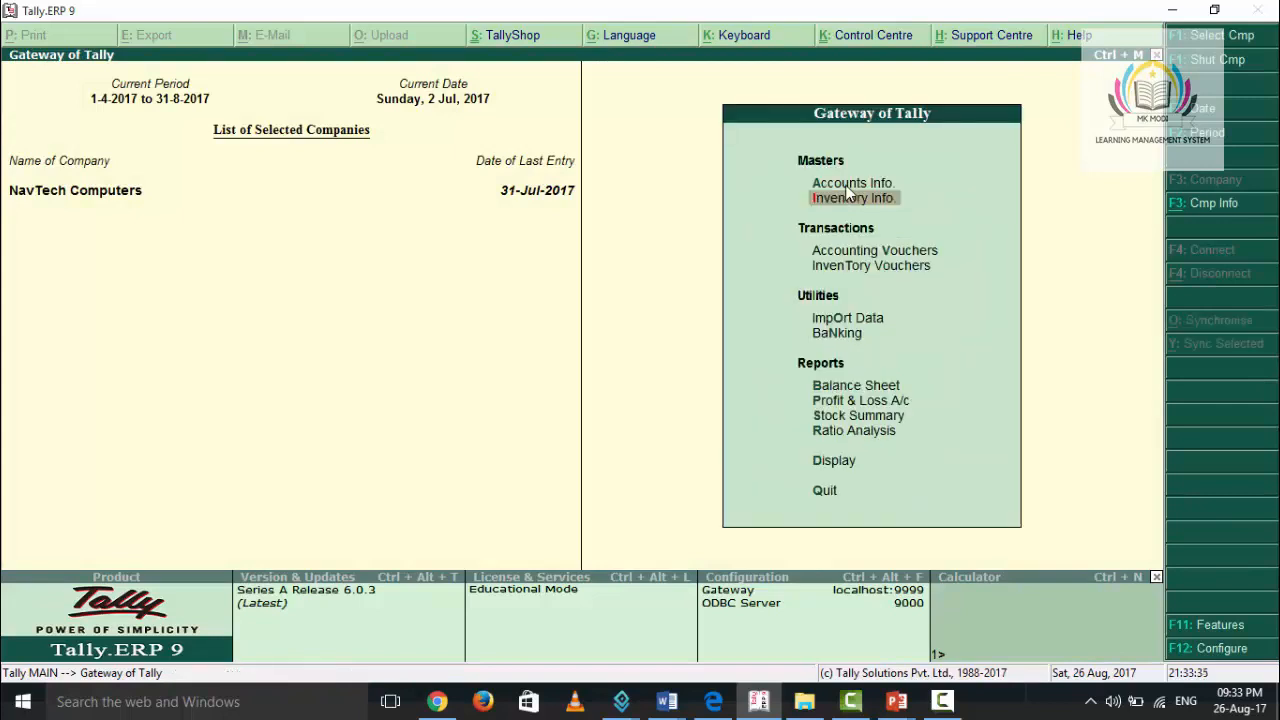
# - Open the Day Book from the display reports
pyautogui.press('Up')
pyautogui.press('Up')
pyautogui.press('Up')
pyautogui.press('Return')
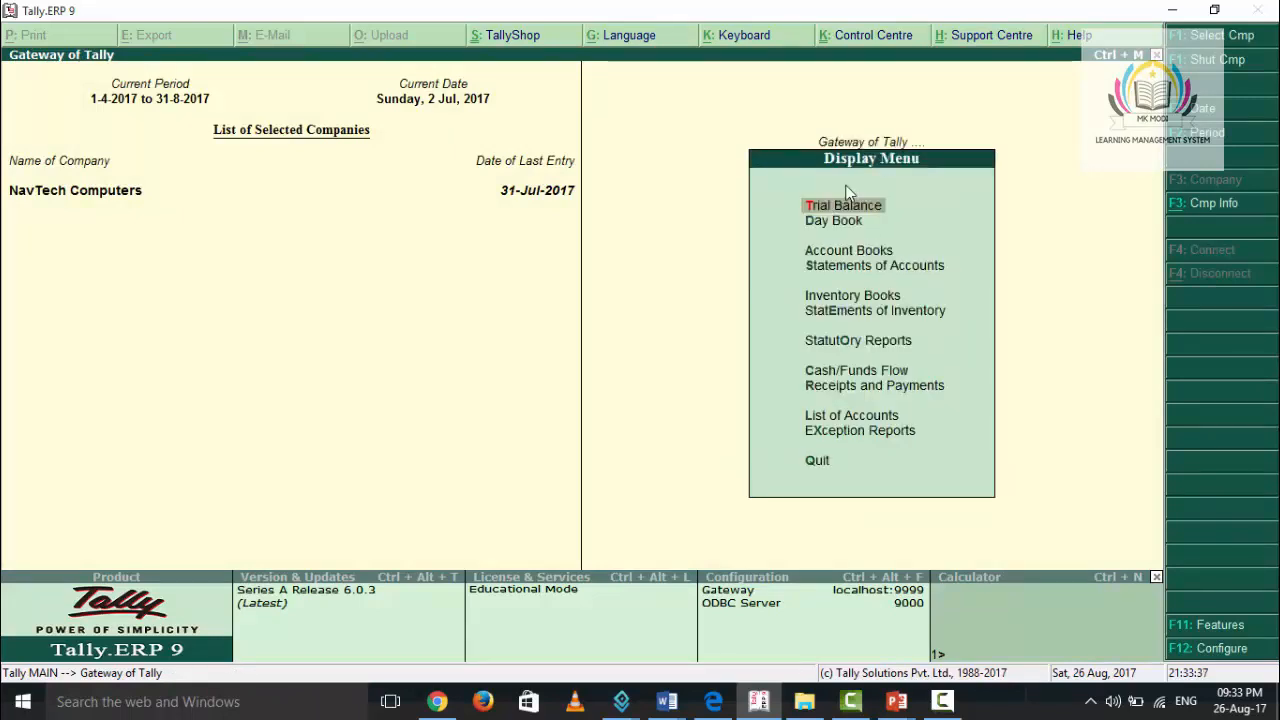
pyautogui.press('Down')
pyautogui.press('Return')
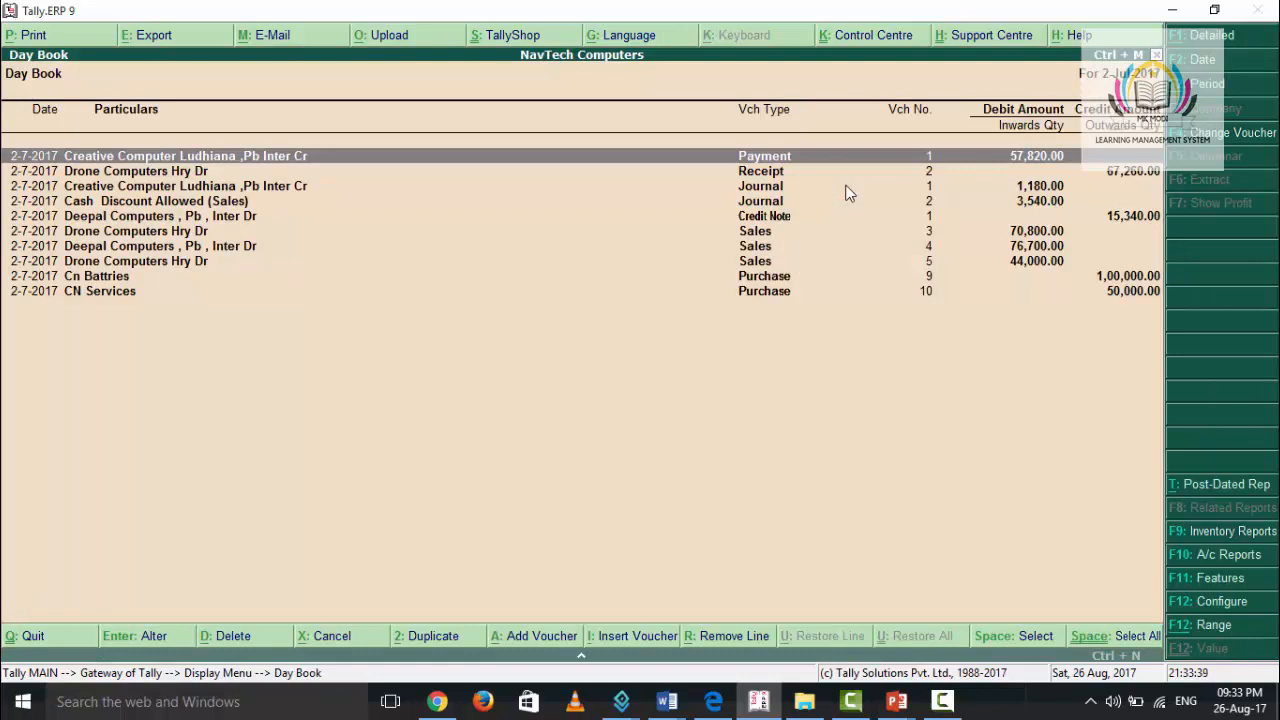
# - Change the Day Book period to run from 1-4-2017 to 31-7-2017
pyautogui.hotkey('alt', 'F2')
pyautogui.write('1-4')
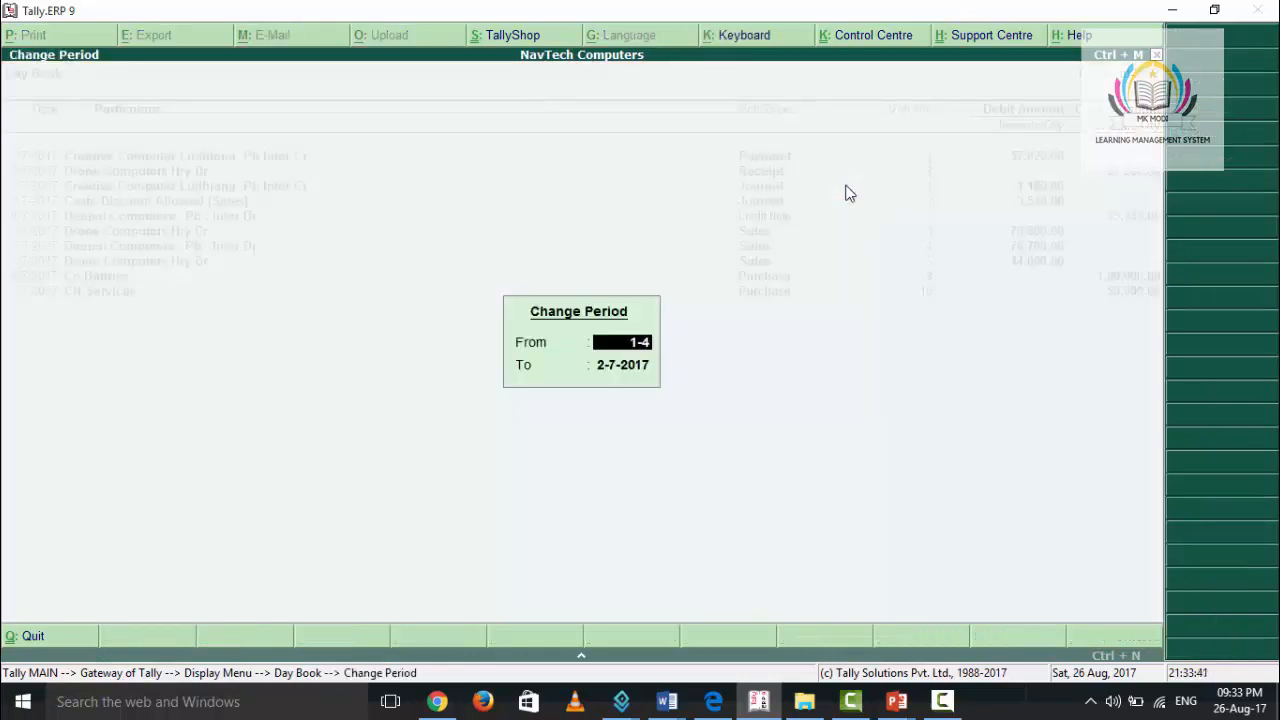
pyautogui.press('Return')
pyautogui.write('31-7')
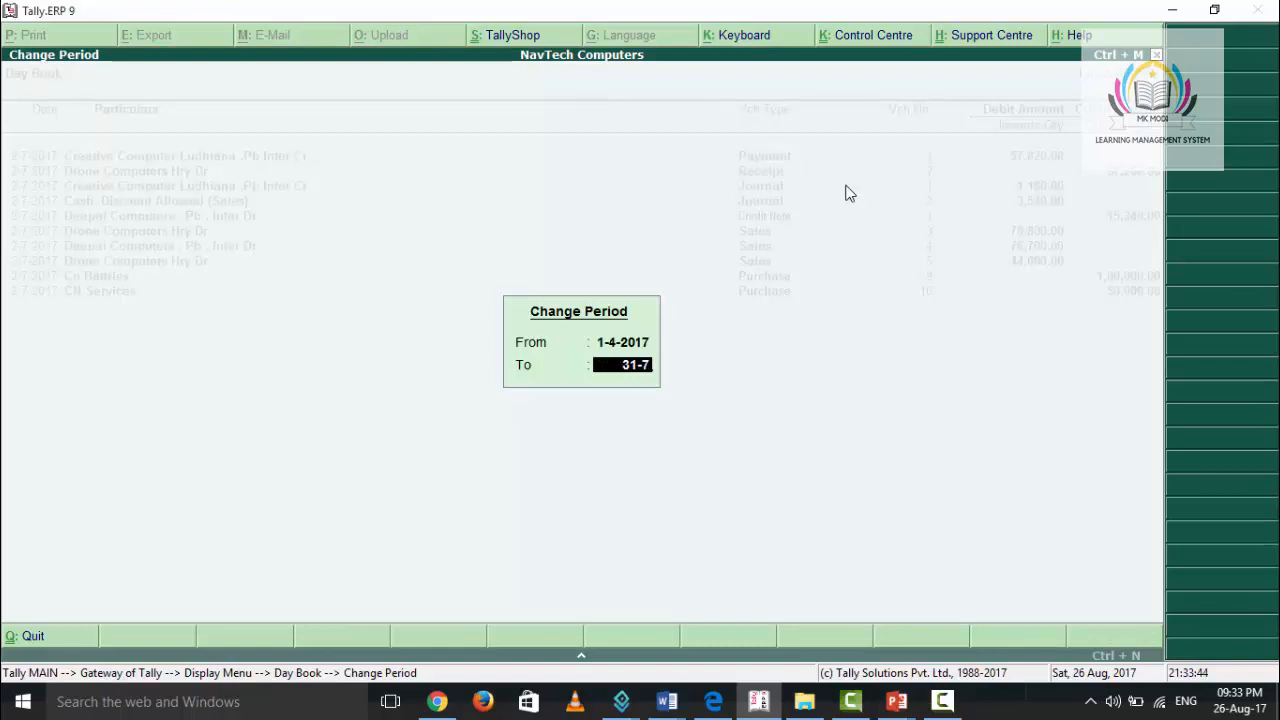
pyautogui.press('Return')
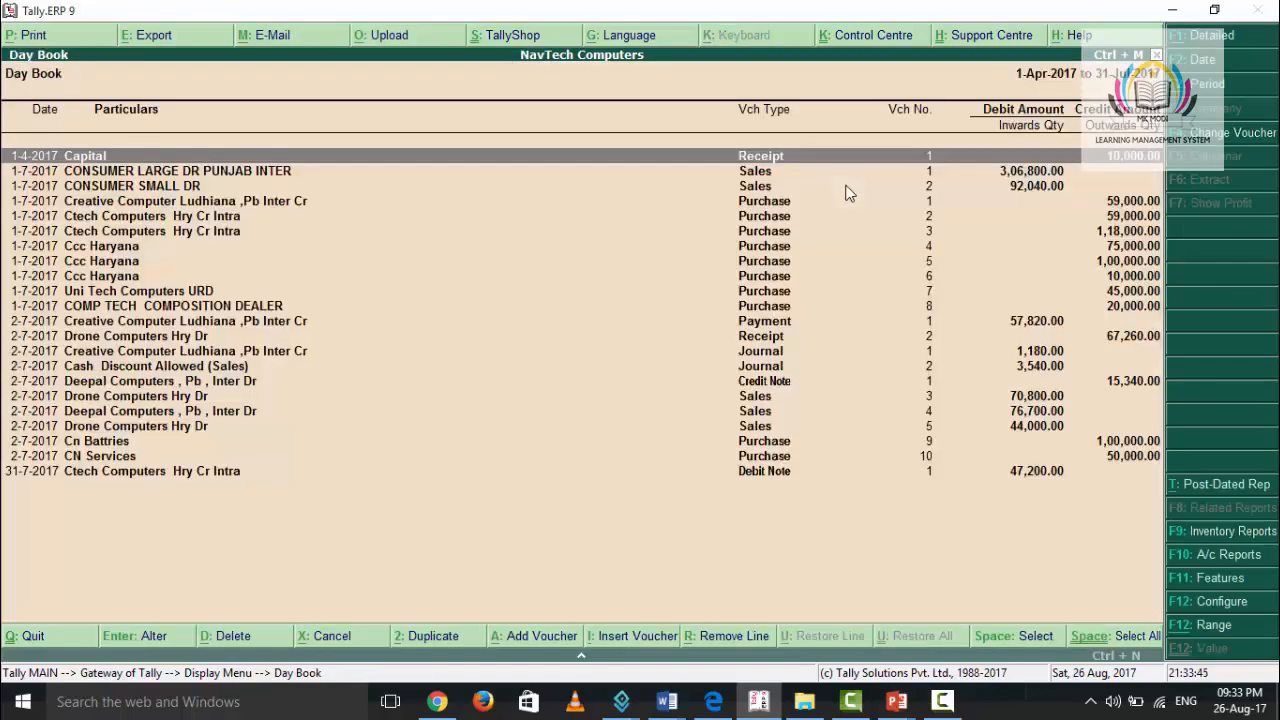
# - Open the Ccc Haryana purchase voucher no. 5 from the Day Book for alteration
pyautogui.press('Down')
pyautogui.press('Down')
pyautogui.press('Down')
pyautogui.press('Down')
pyautogui.press('Down')
pyautogui.press('Down')
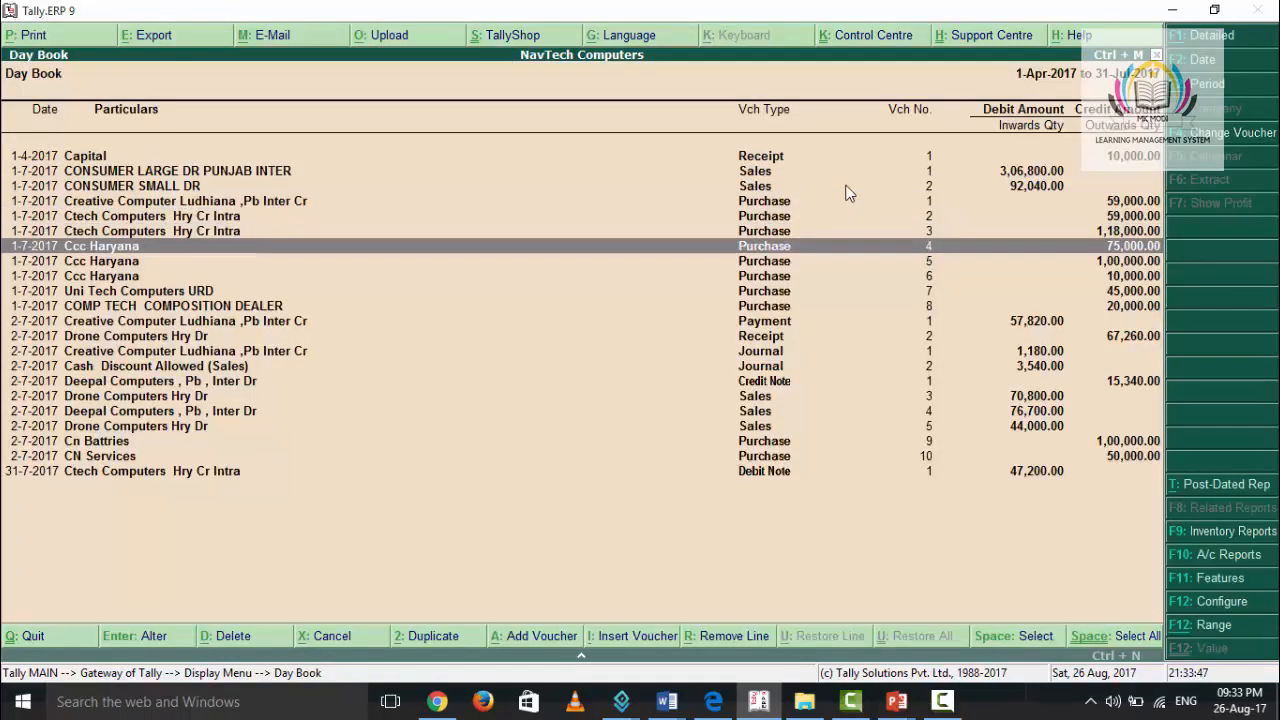
pyautogui.press('Down')
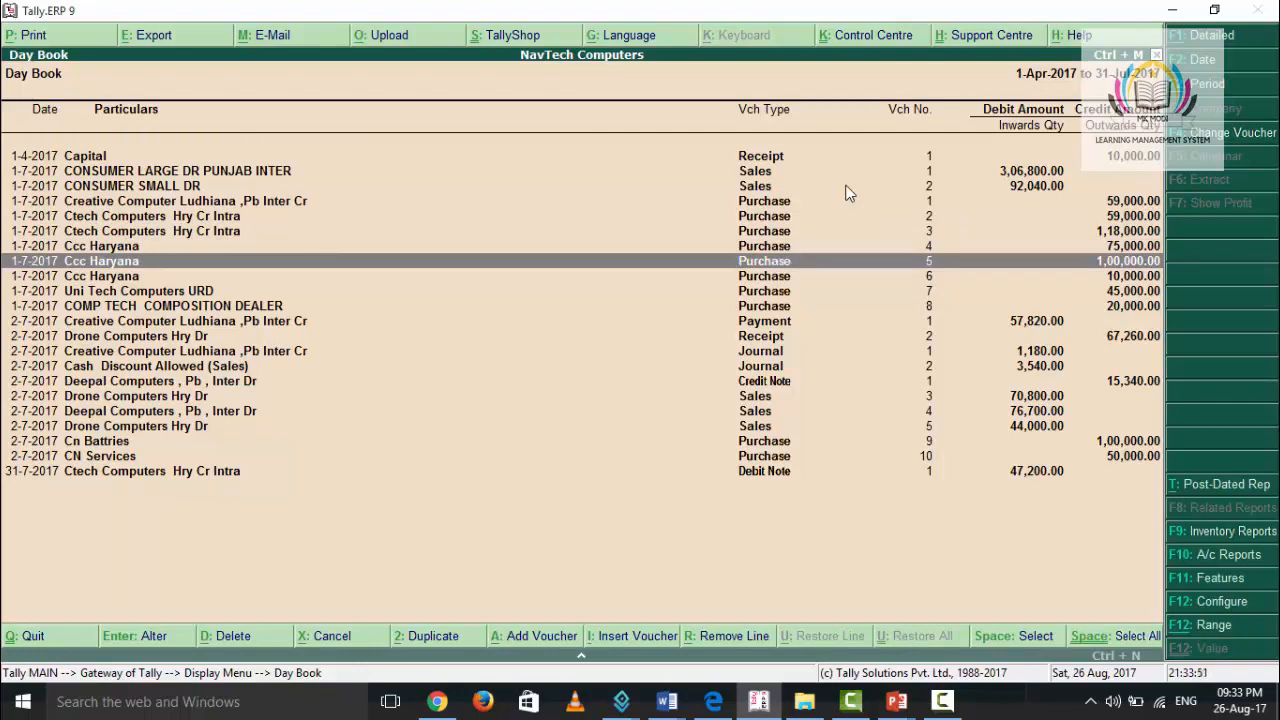
pyautogui.press('Return')
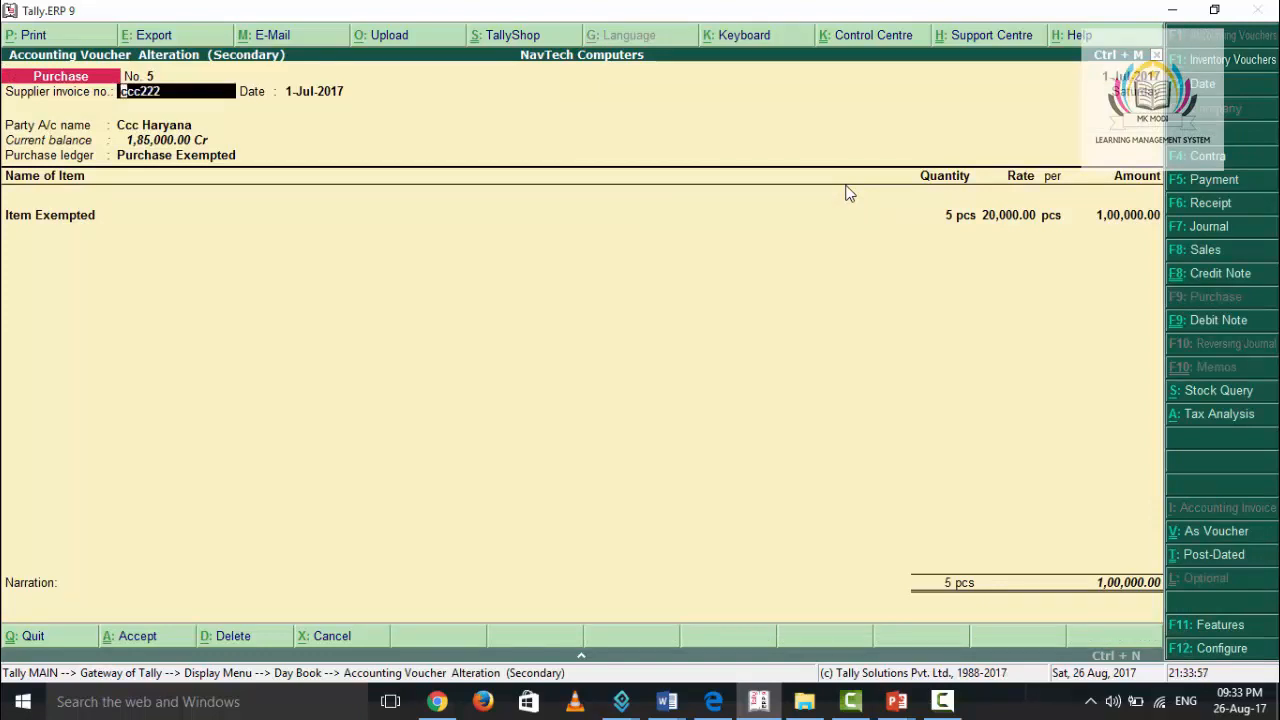
# - Accept supplier invoice no. ccc222, the date 1-Jul-2017, the party Ccc Haryana and its supplier details in the purchase voucher
pyautogui.press('Return')
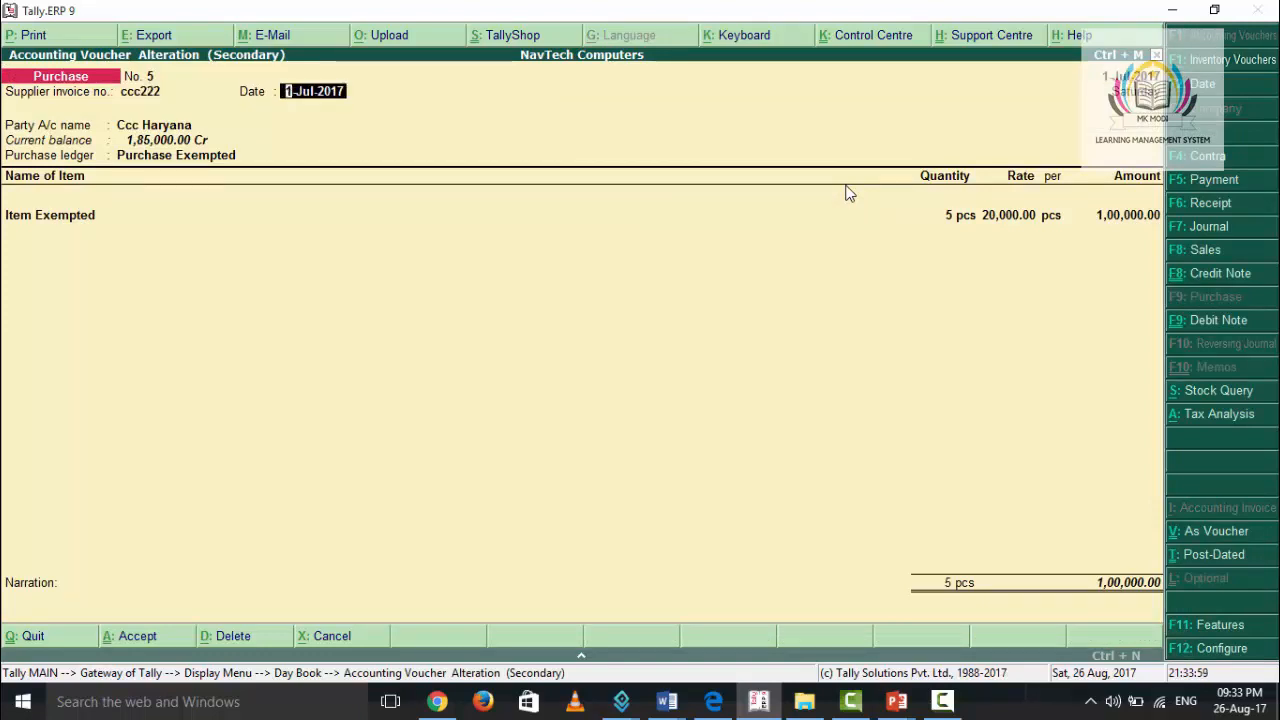
pyautogui.press('Return')
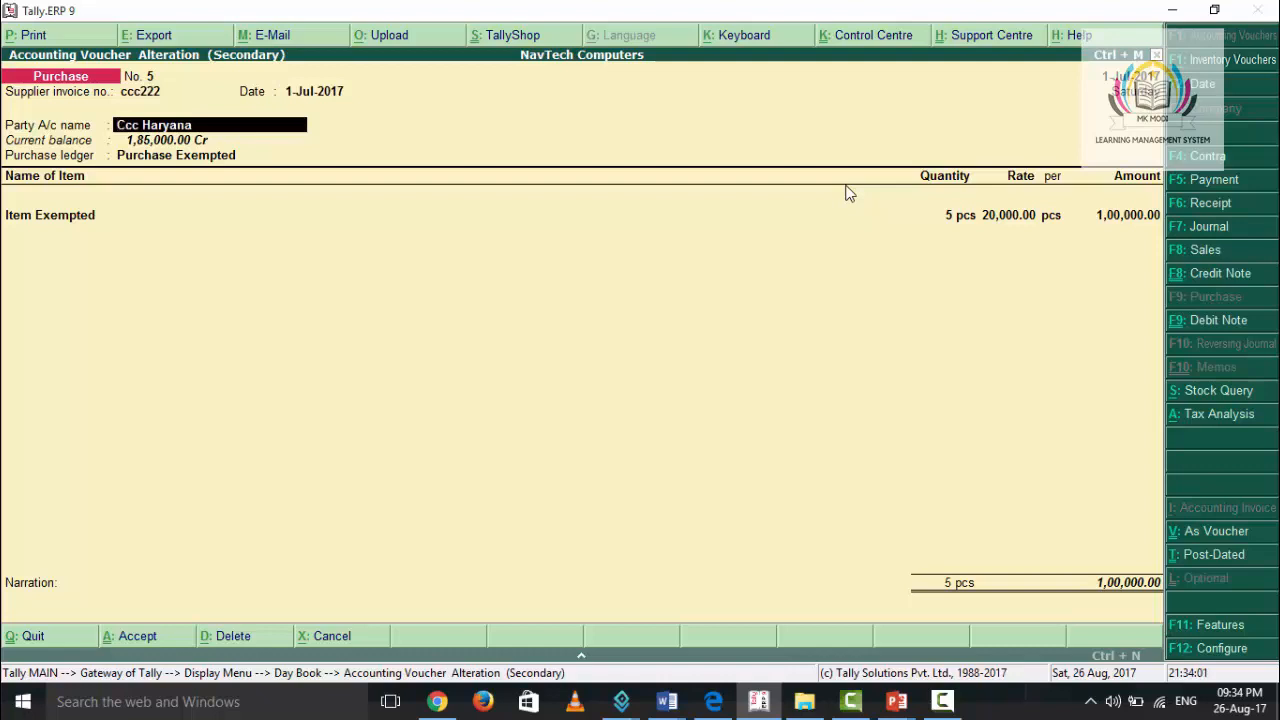
pyautogui.press('Return')
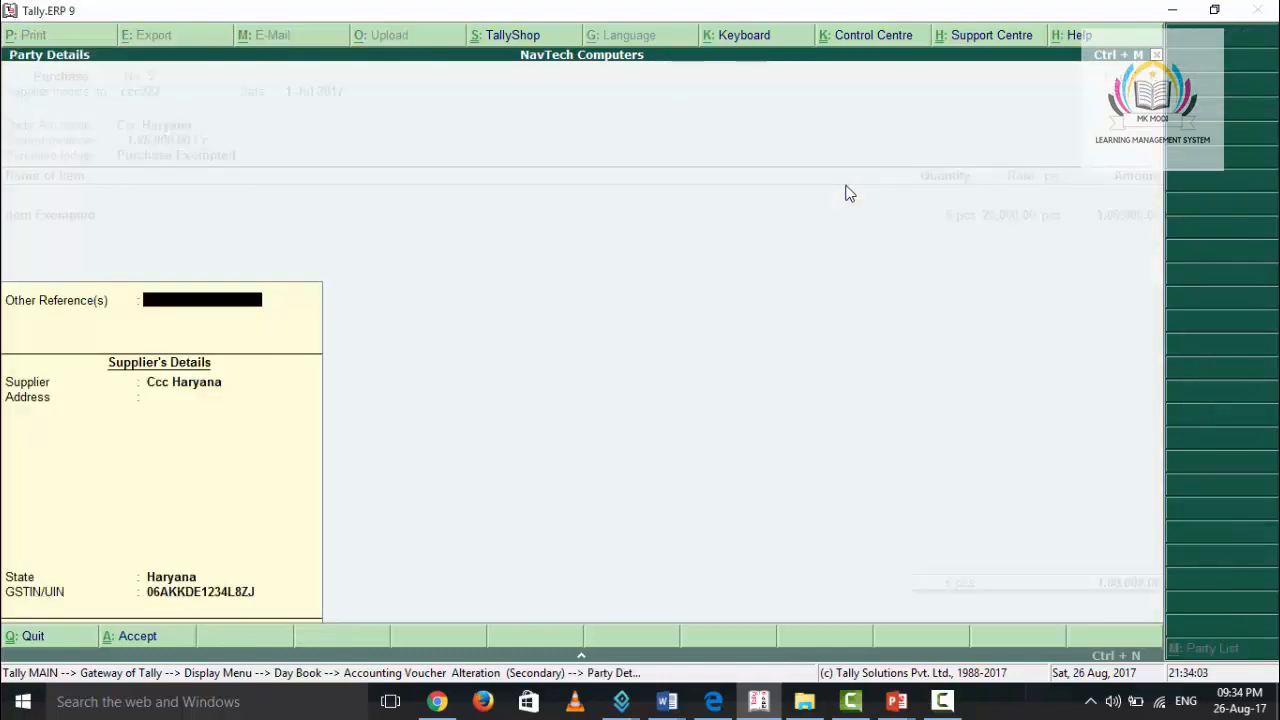
pyautogui.press('Return')
pyautogui.press('Return')
pyautogui.press('Return')
pyautogui.press('Return')
pyautogui.press('Return')
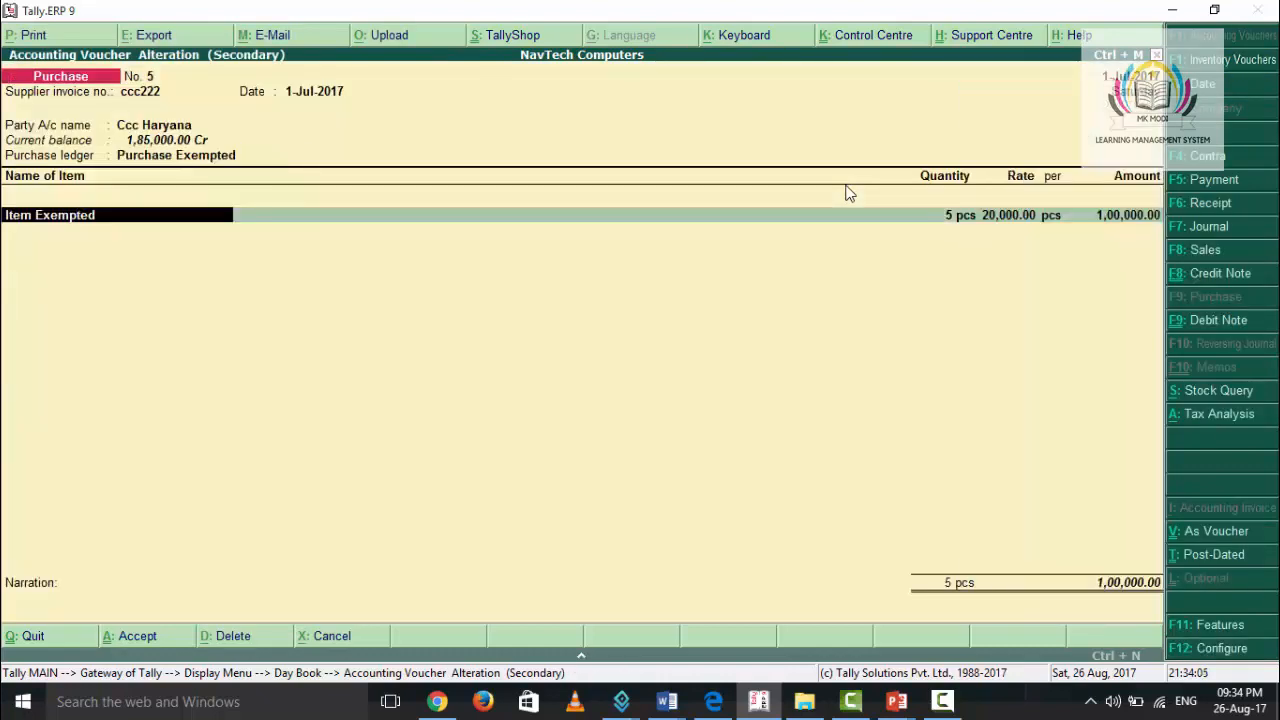
# - Return to the purchase ledger, keep Purchase Exempted, and accept the Item Exempted line with 5 pcs at 20,000.00
pyautogui.press('BackSpace')
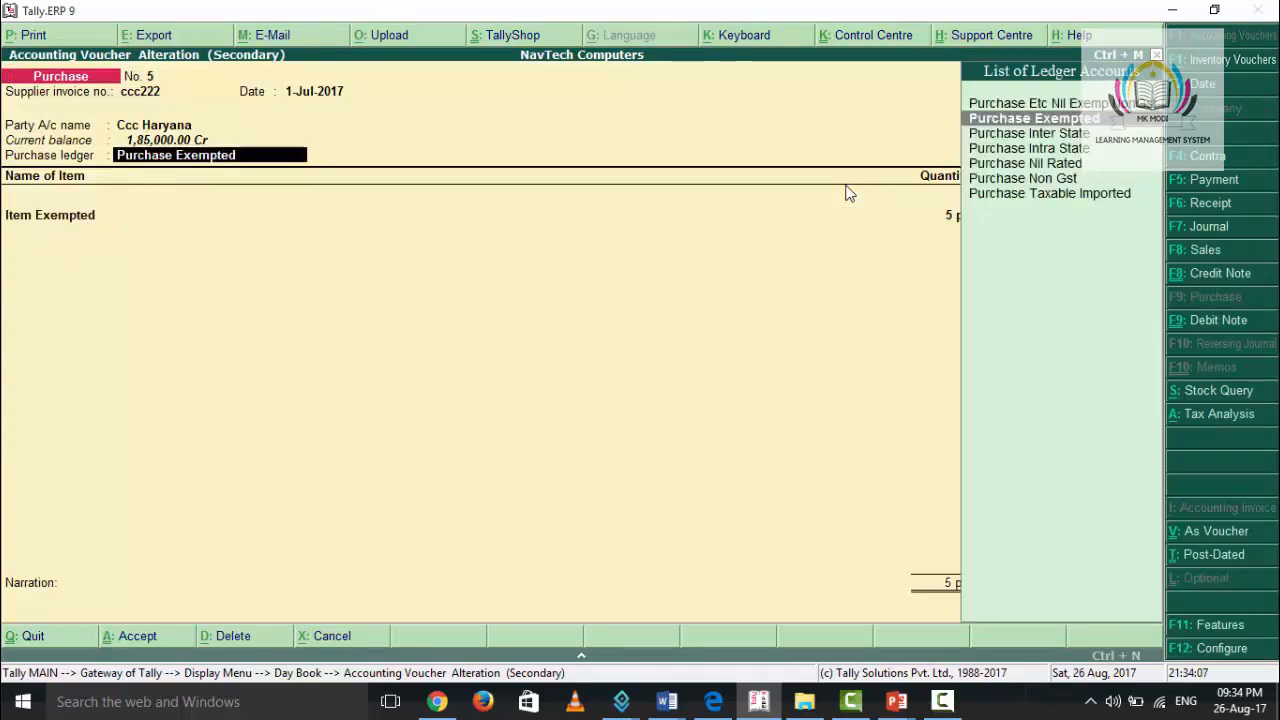
pyautogui.press('Return')
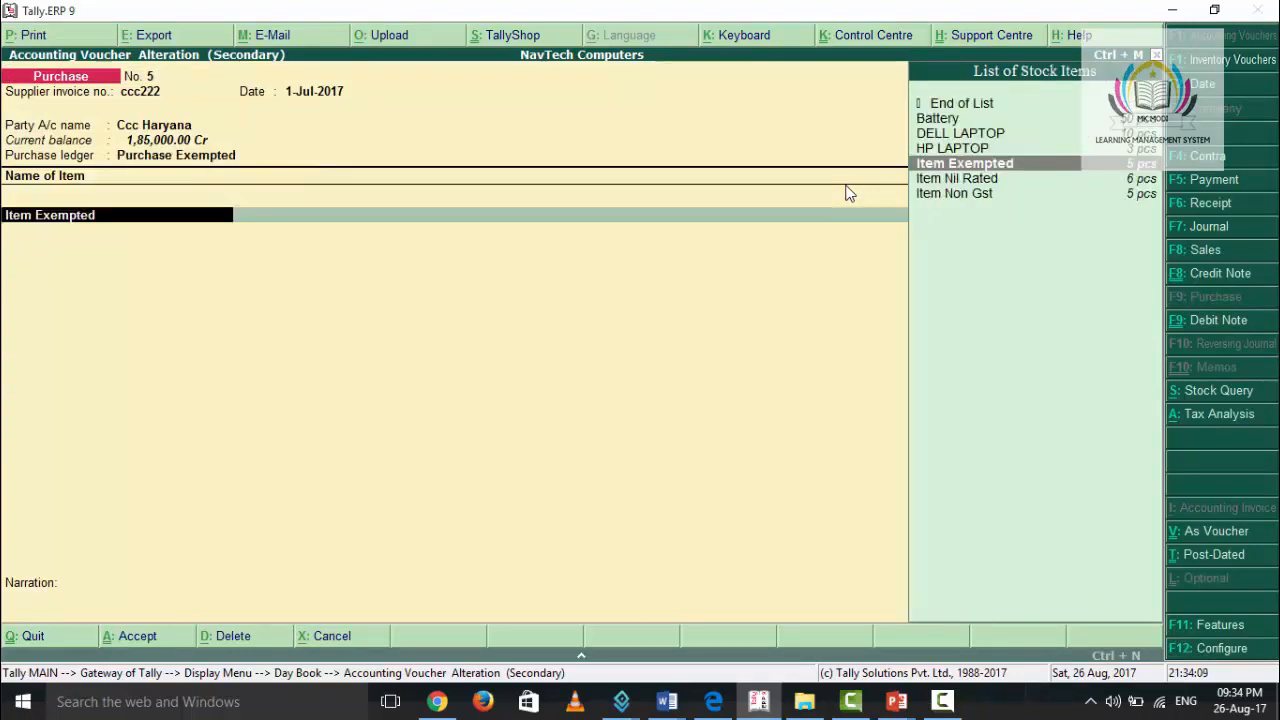
pyautogui.press('Return')
pyautogui.press('Return')
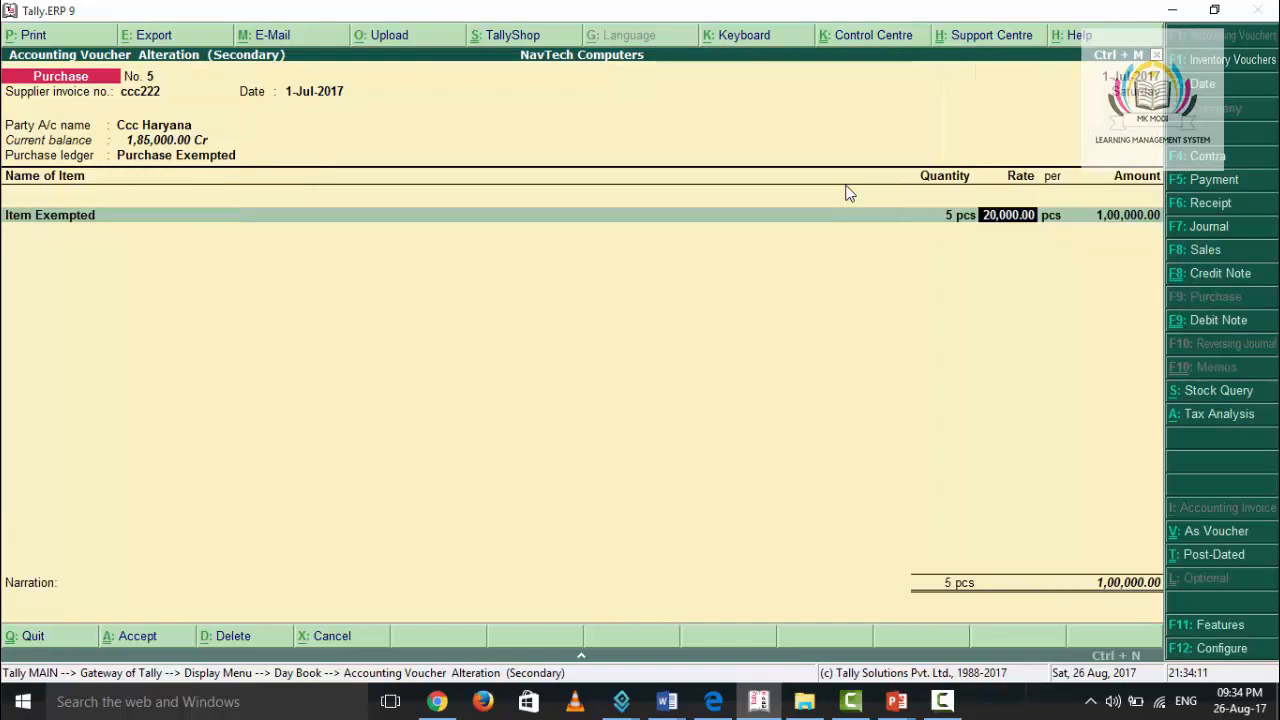
pyautogui.press('Return')
pyautogui.press('Return')
# - End the item list, leave the narration blank and save the purchase voucher
pyautogui.press('Return')
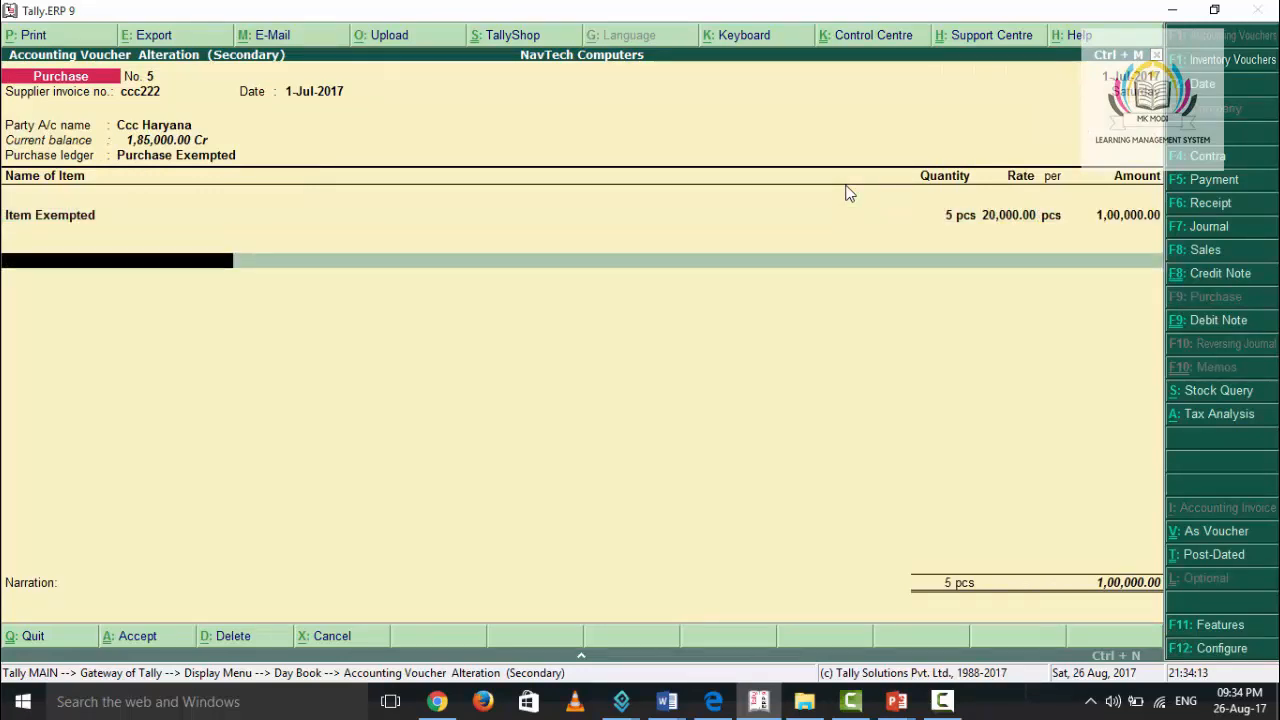
pyautogui.press('Return')
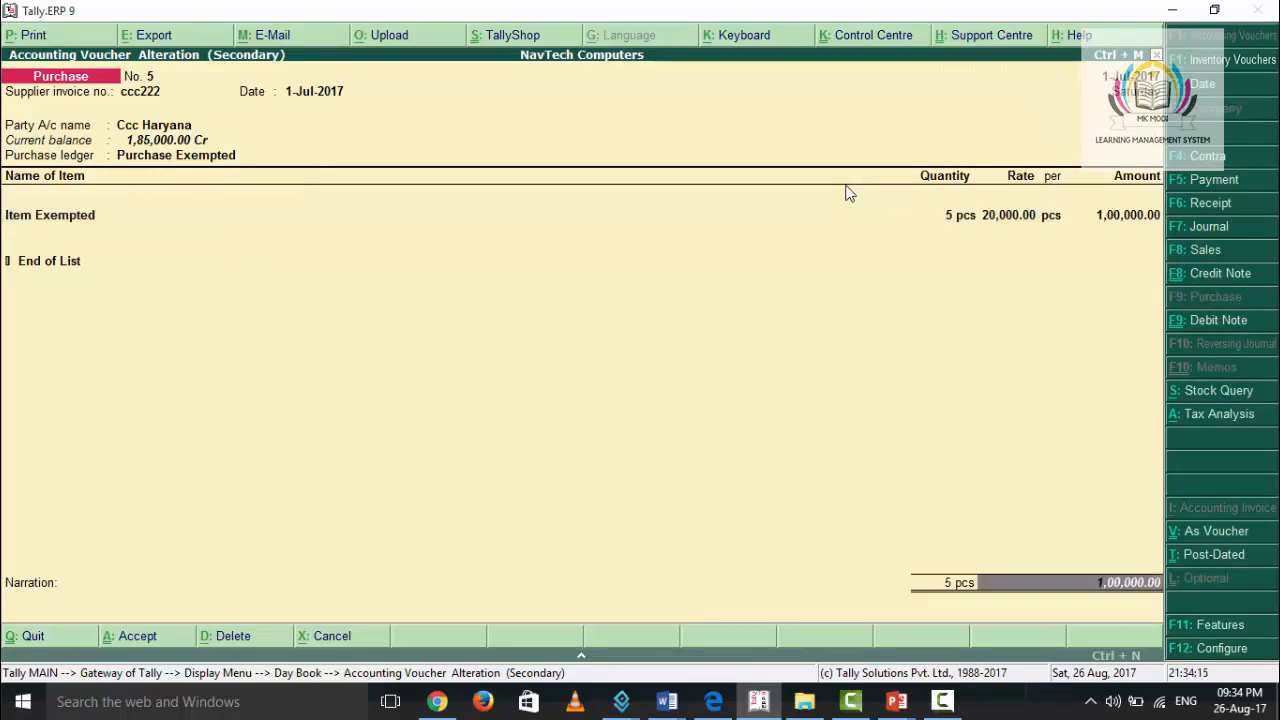
pyautogui.press('Return')
pyautogui.press('Return')
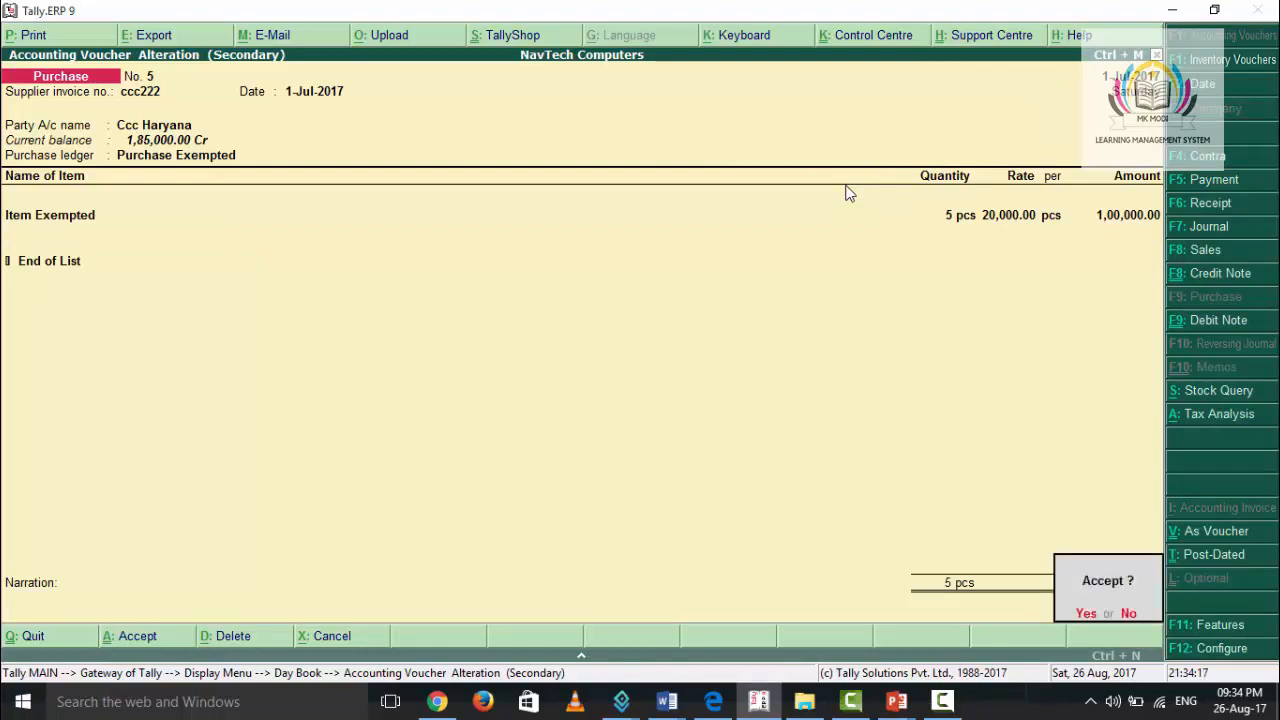
pyautogui.press('Return')
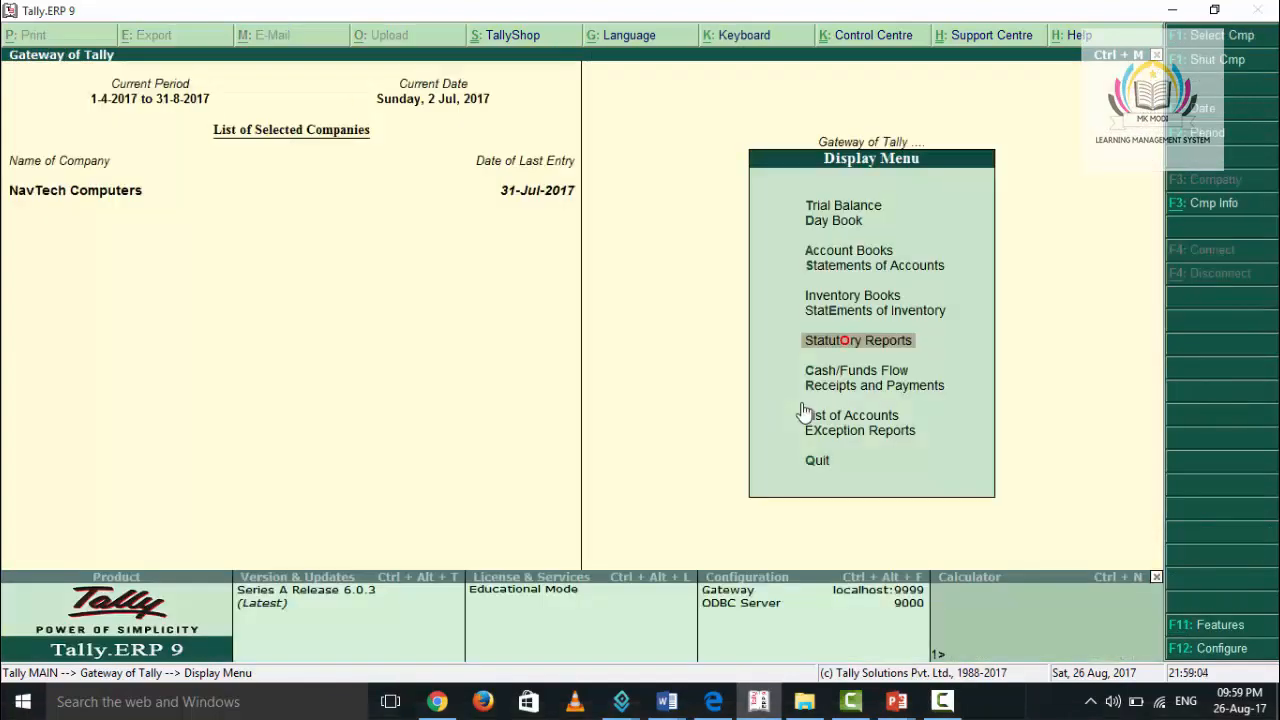
# - Open the GSTR-2 return from the GST statutory reports
pyautogui.press('Return')
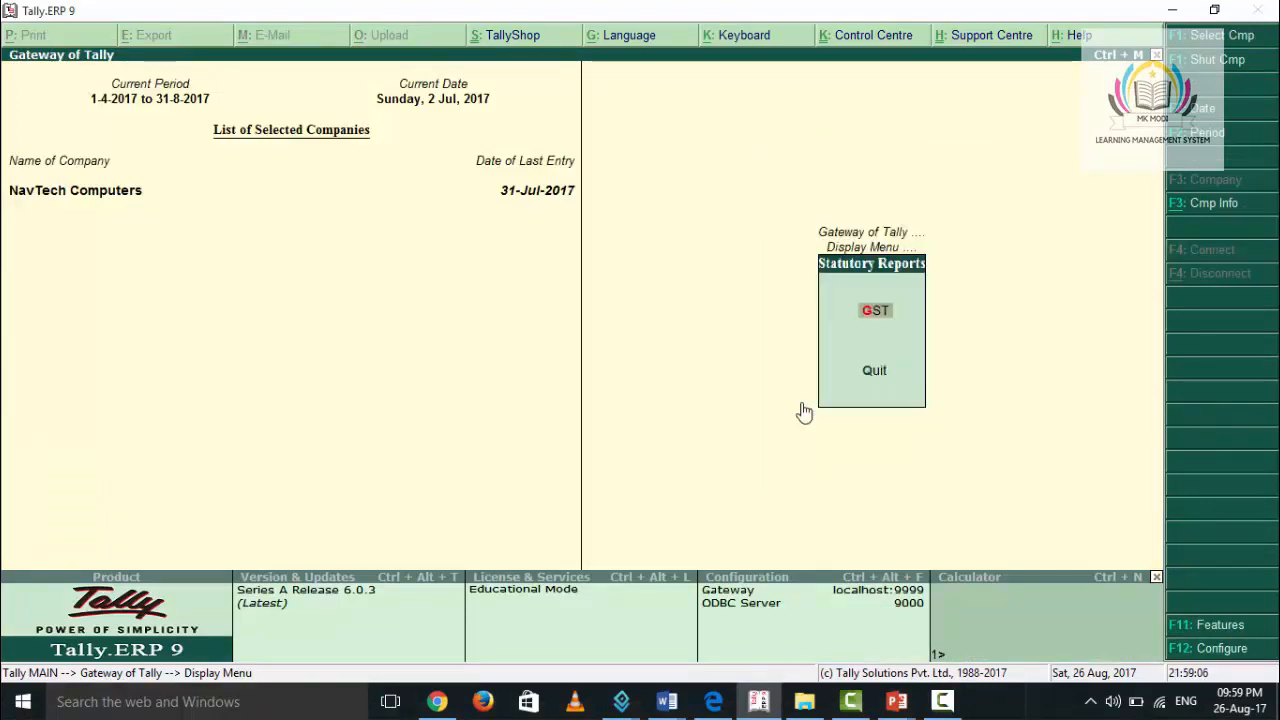
pyautogui.press('Return')
pyautogui.press('Down')
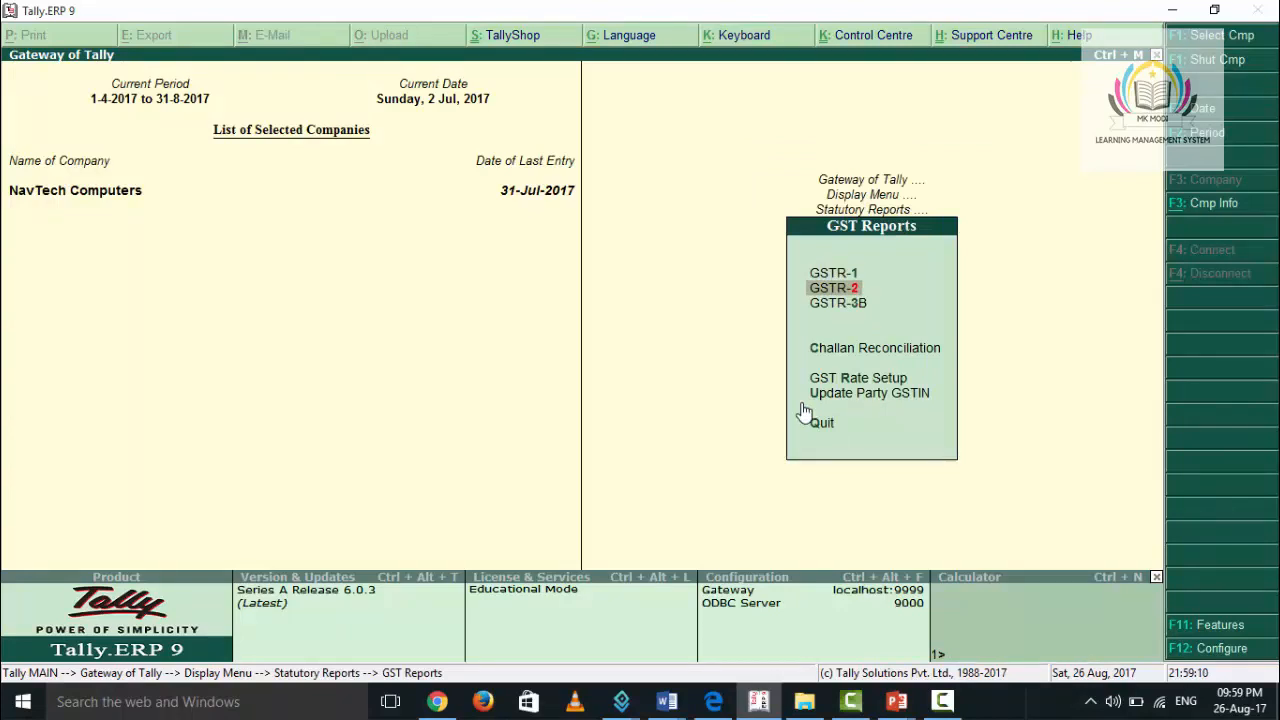
pyautogui.press('Return')
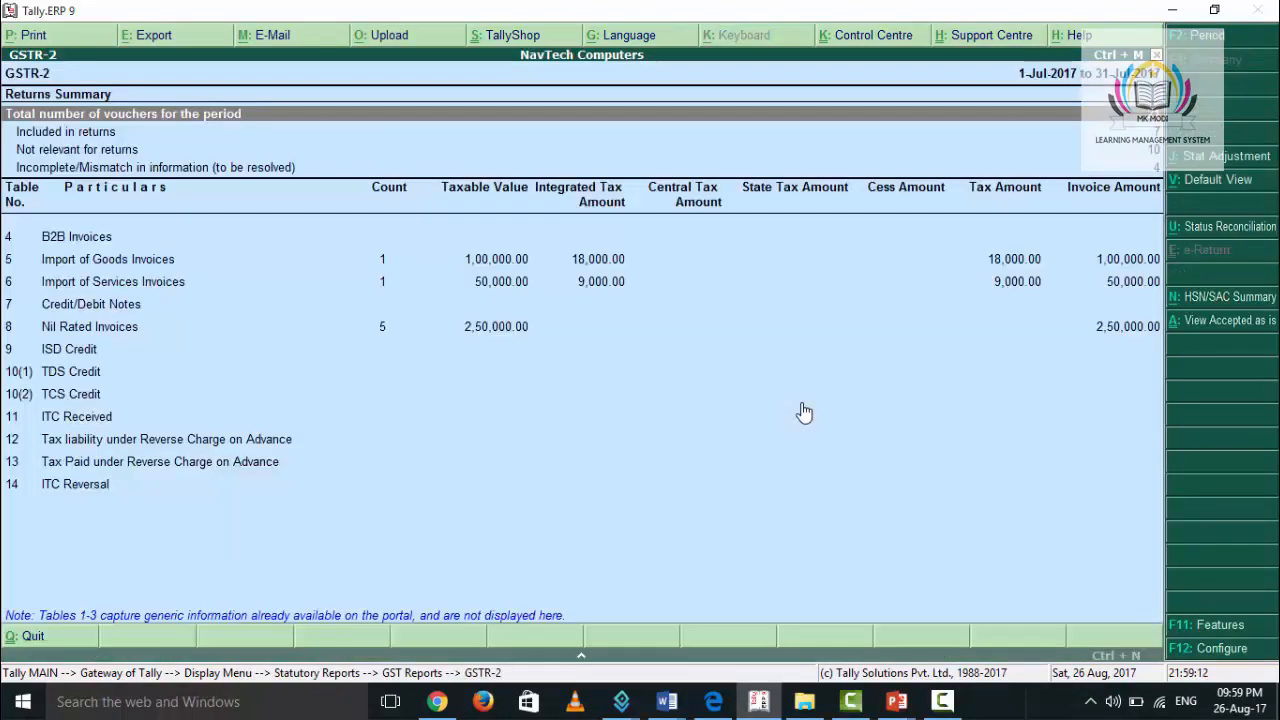
# - Open the breakdown of Nil Rated Invoices, table 8 of the GSTR-2 summary
pyautogui.press('Down')
pyautogui.press('Down')
pyautogui.press('Down')
pyautogui.press('Down')
pyautogui.press('Down')
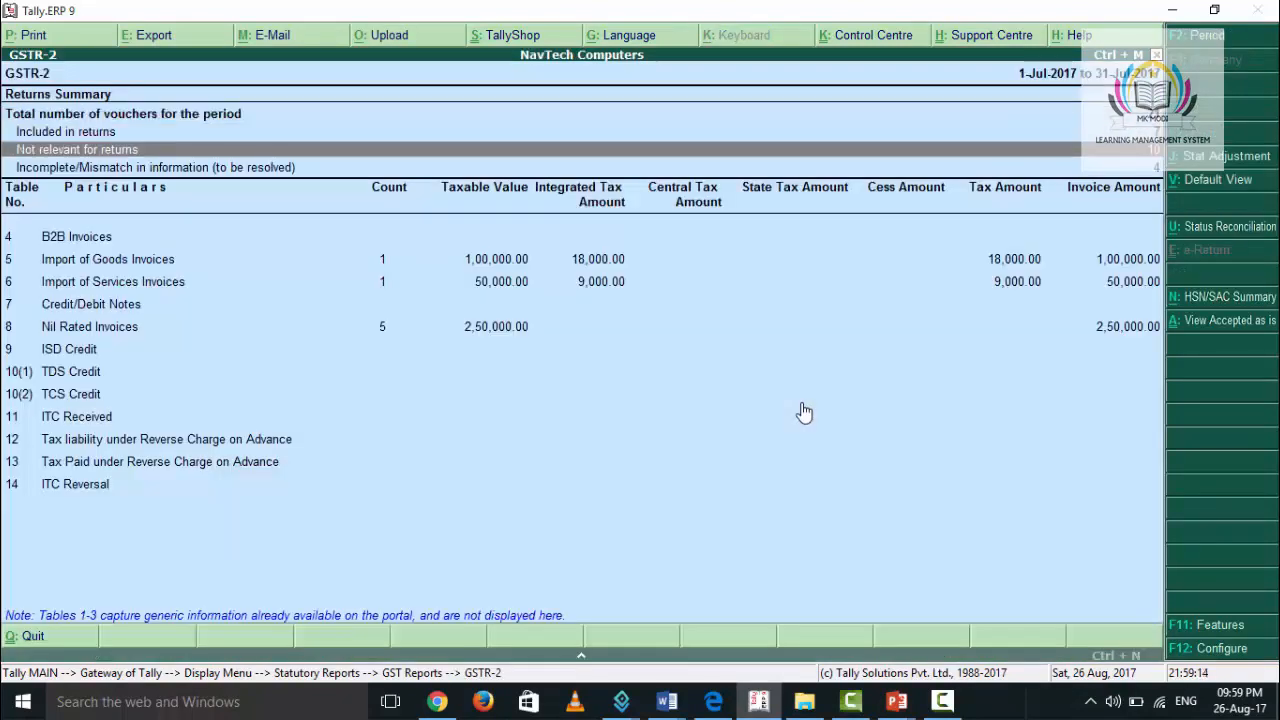
pyautogui.press('Down')
pyautogui.press('Down')
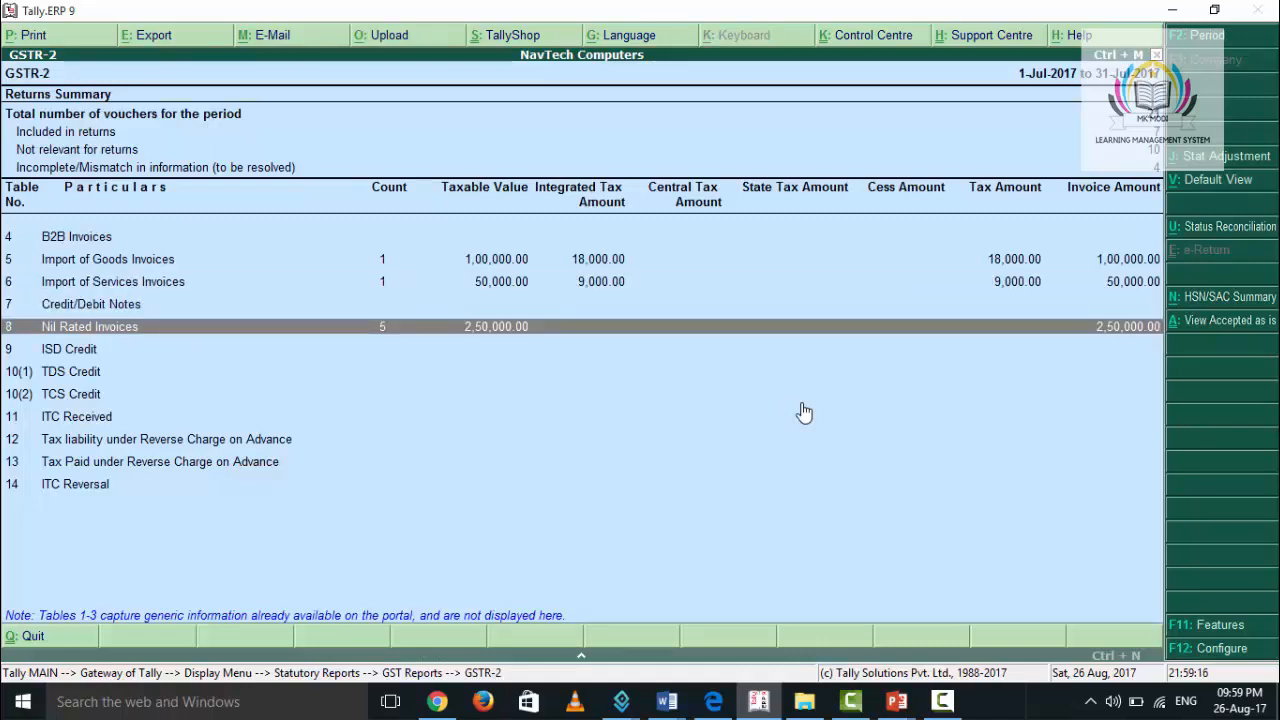
pyautogui.press('Return')
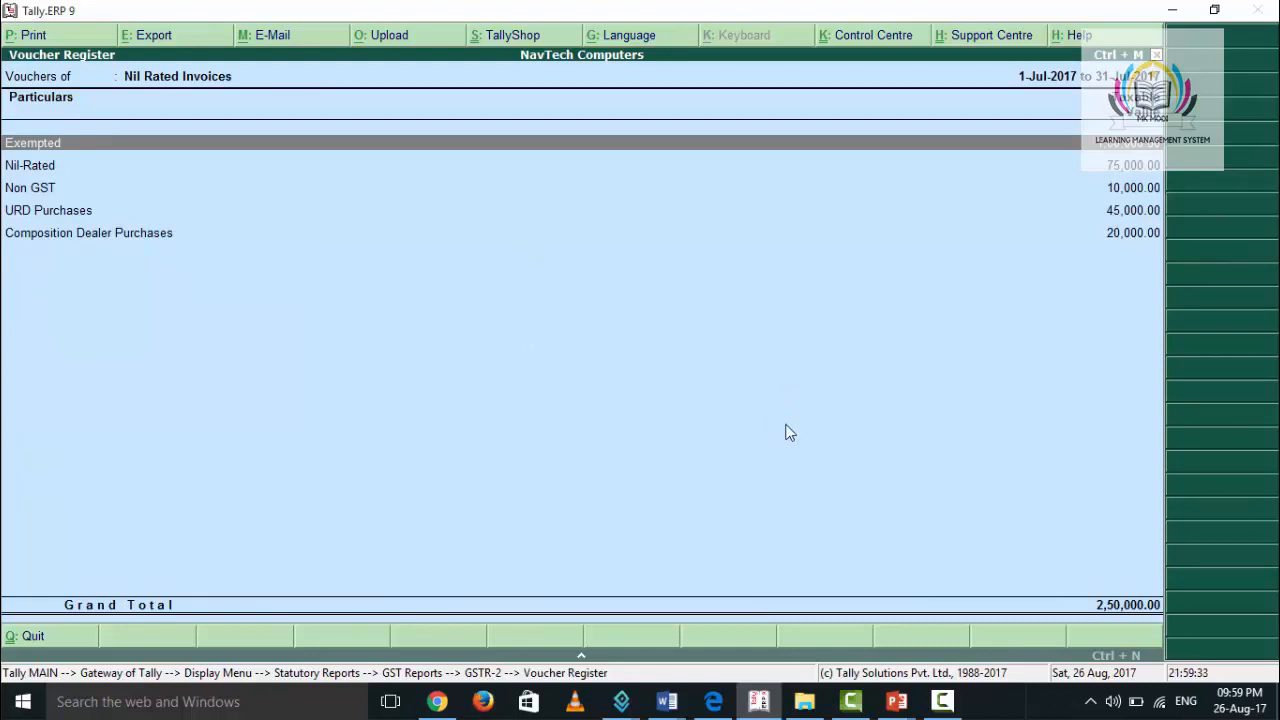
# - View the vouchers classed as Exempted, and return to the GSTR-2 summary
pyautogui.click(333, 147)
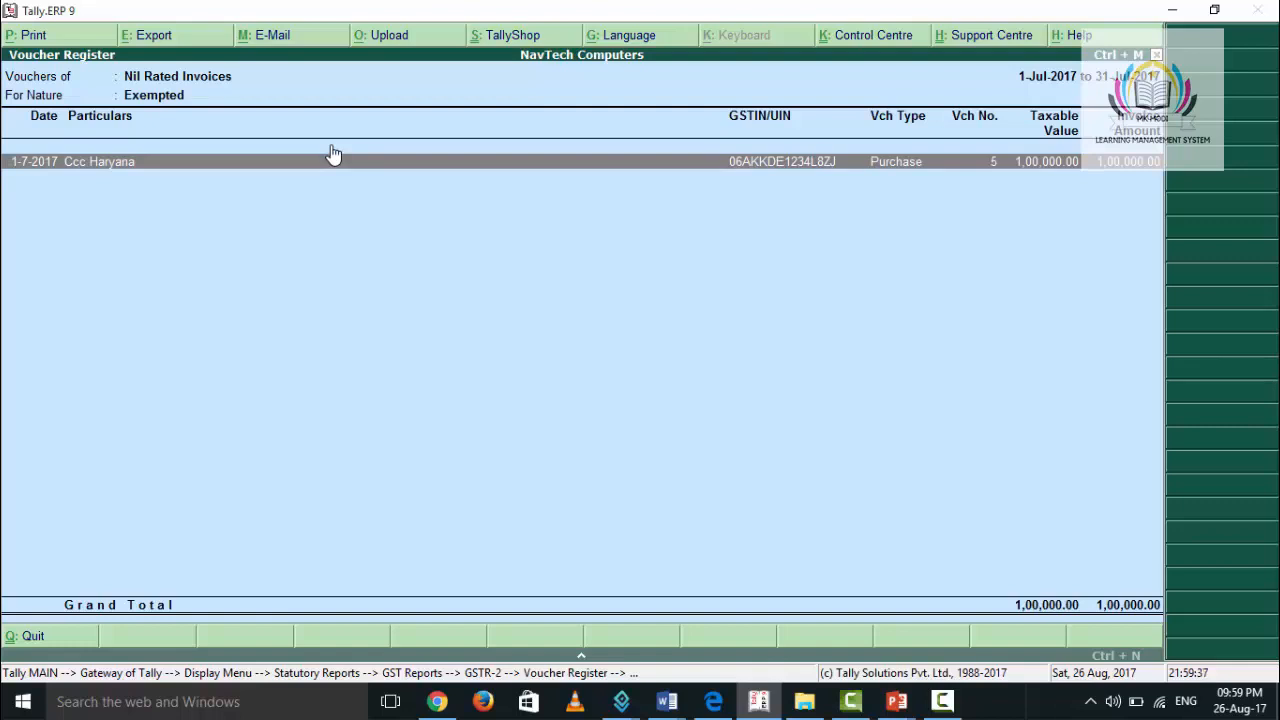
pyautogui.press('Escape')
pyautogui.press('Escape')
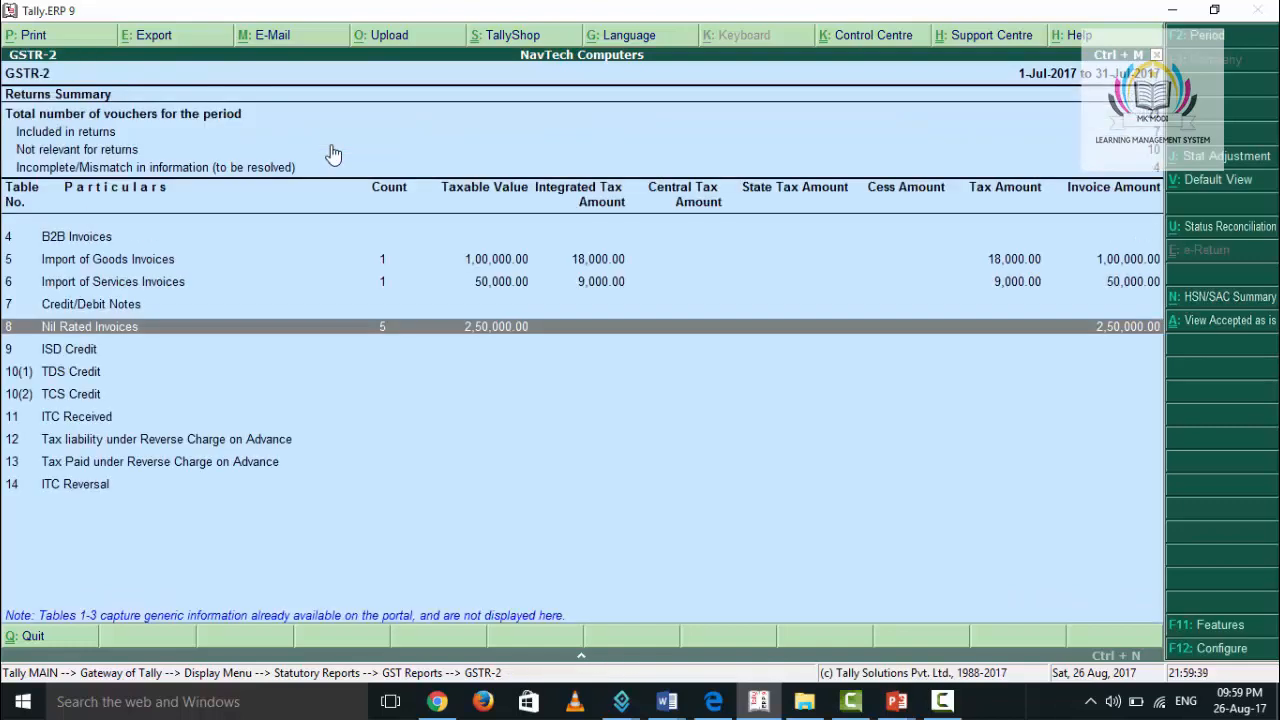